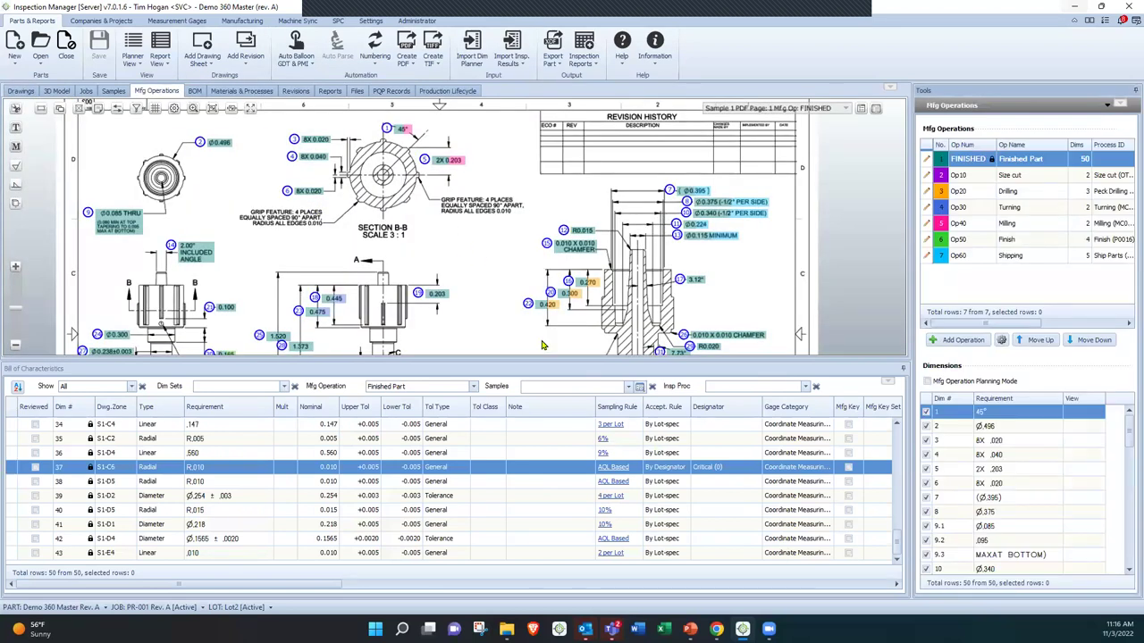
- Enlarge the drawing view and delete the Op60 Shipping operation with all its related data
{"action": "left_click_drag", "start_coordinate": [528, 362], "coordinate": [529, 421]}
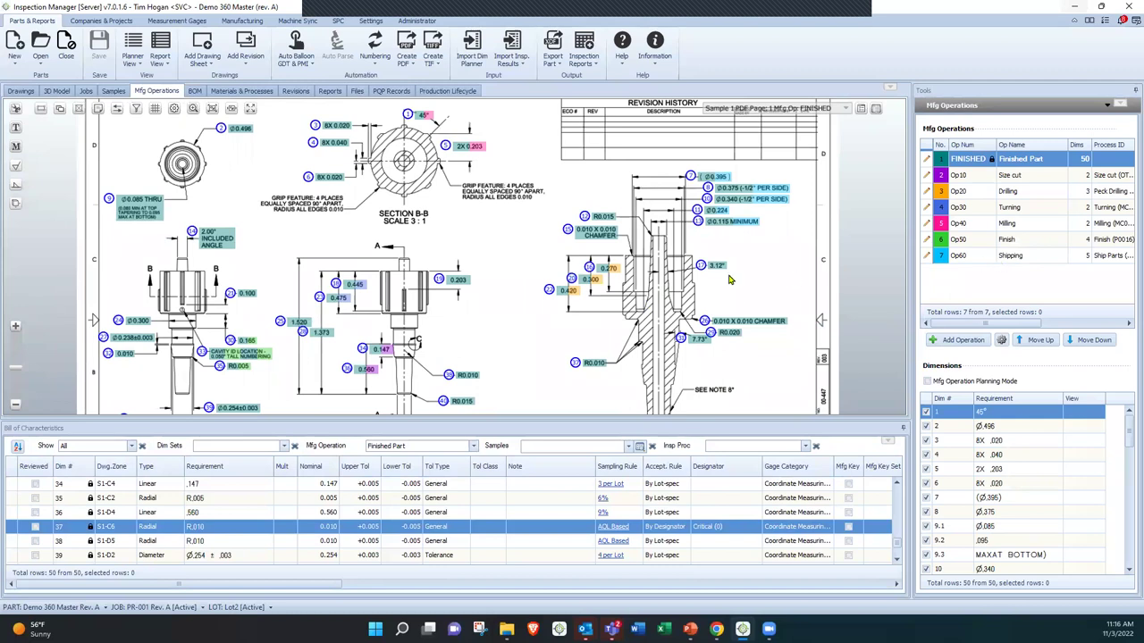
{"action": "right_click", "coordinate": [974, 257]}
{"action": "left_click", "coordinate": [1007, 336]}
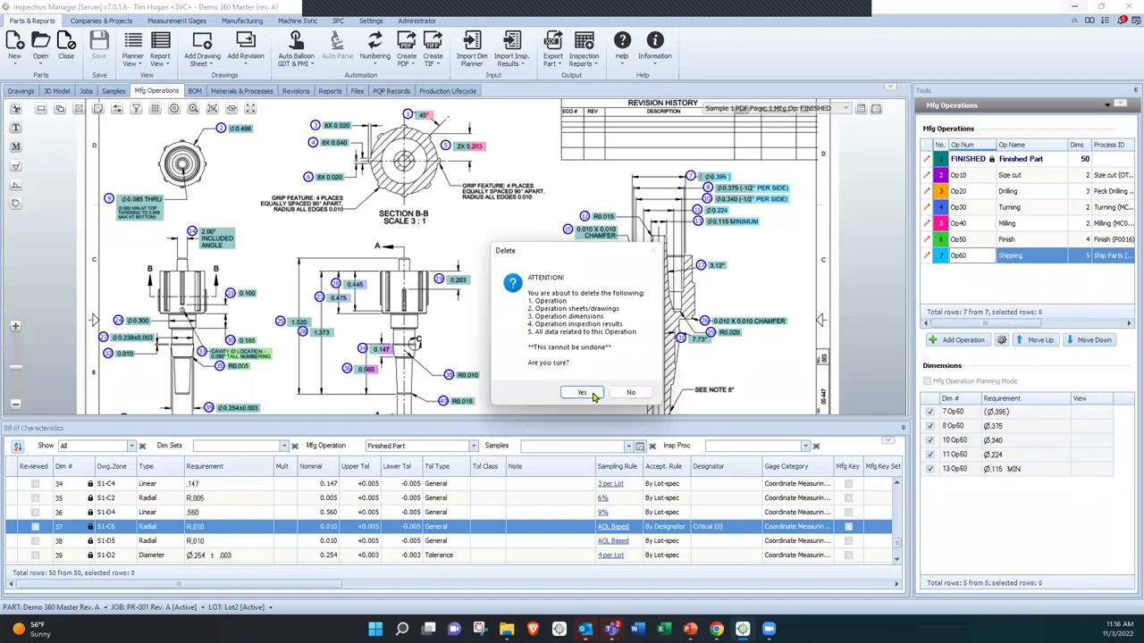
{"action": "left_click", "coordinate": [586, 391]}
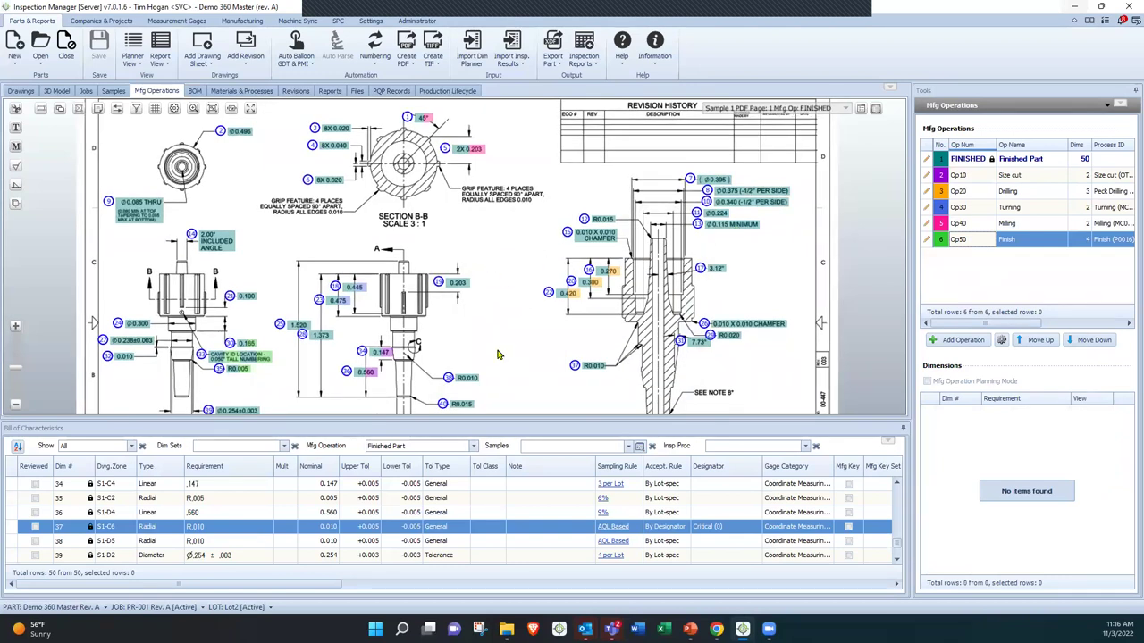
- Filter the bill of characteristics to the Milling operation and open a bulk update for both of its dimensions
{"action": "left_click", "coordinate": [449, 451]}
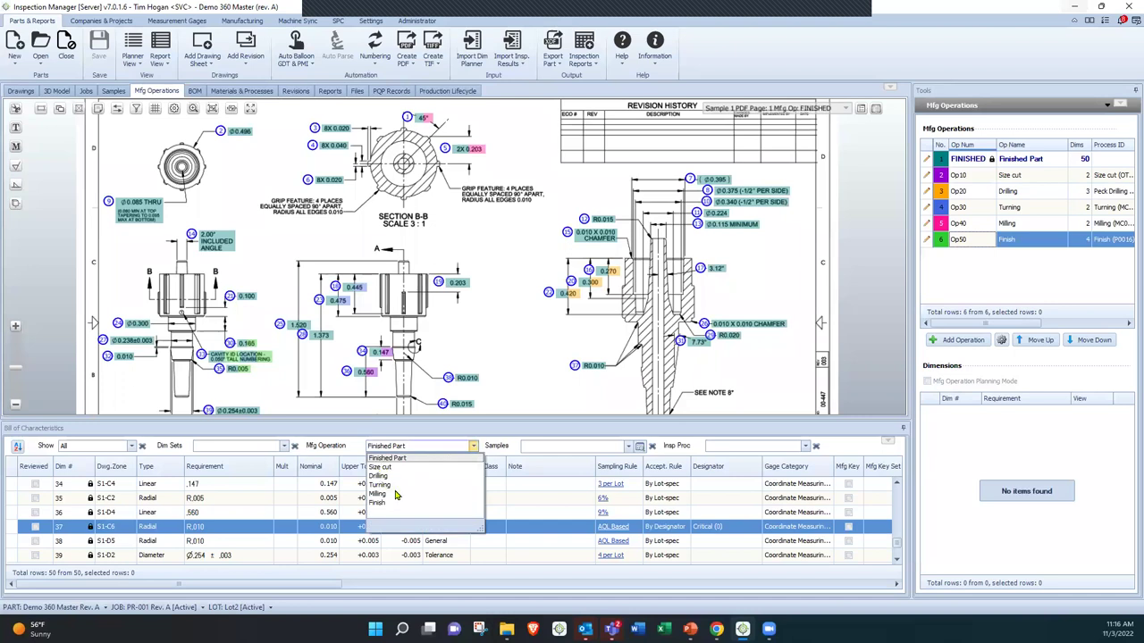
{"action": "left_click", "coordinate": [396, 494]}
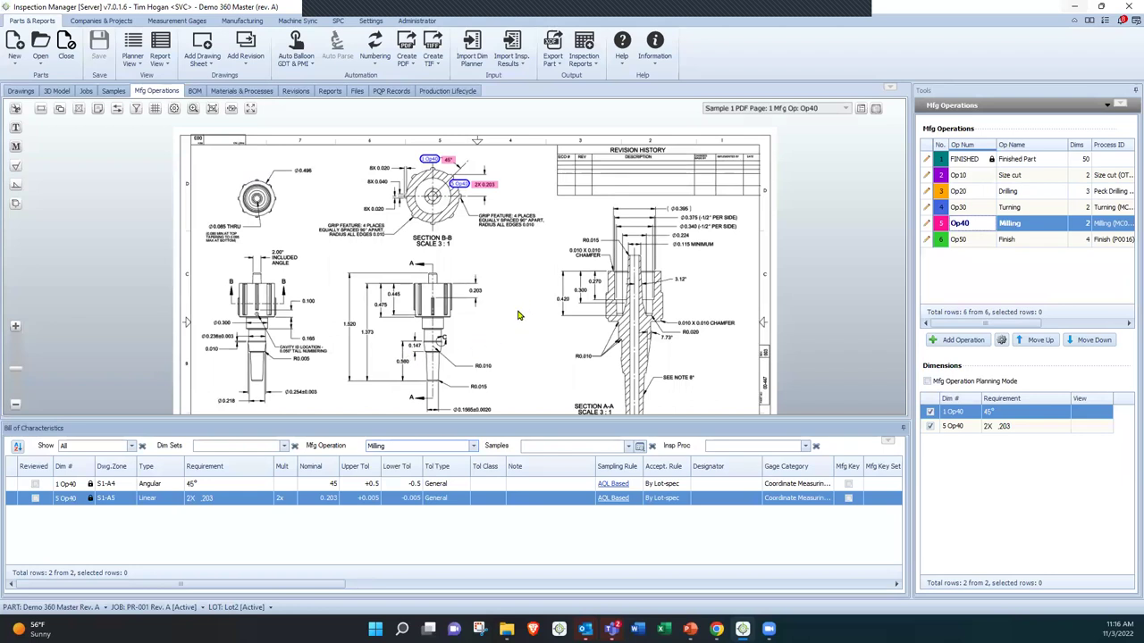
{"action": "left_click", "coordinate": [253, 484], "text": "shift"}
{"action": "right_click", "coordinate": [253, 482]}
{"action": "left_click", "coordinate": [286, 350]}
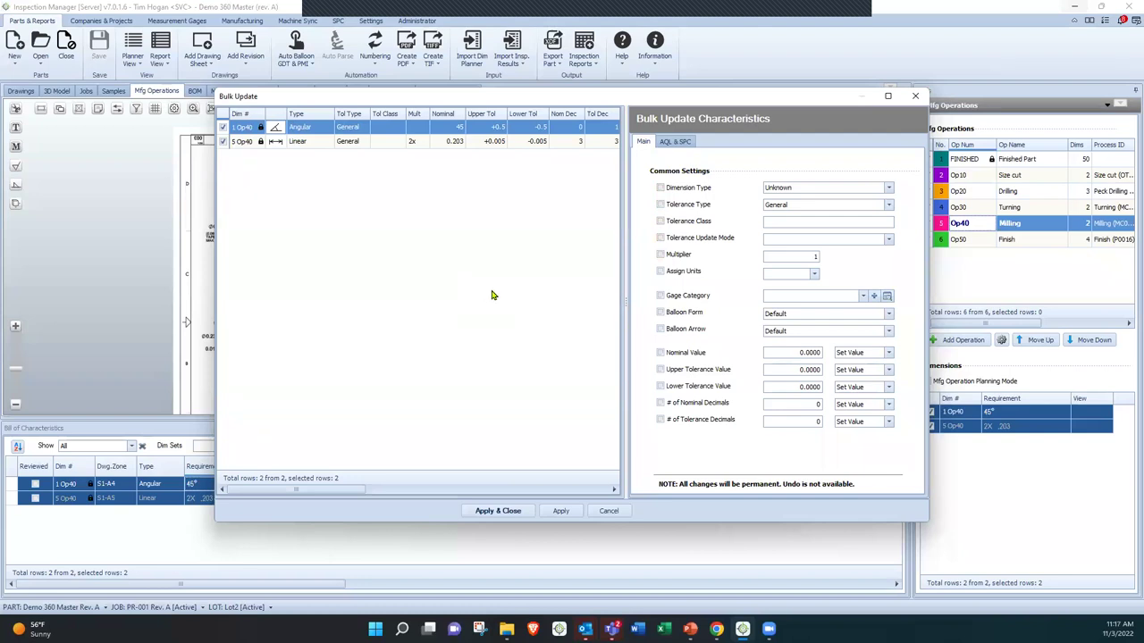
- Review the bulk update's nominal value modes and its AQL & SPC settings, and leave without applying changes
{"action": "left_click", "coordinate": [687, 356]}
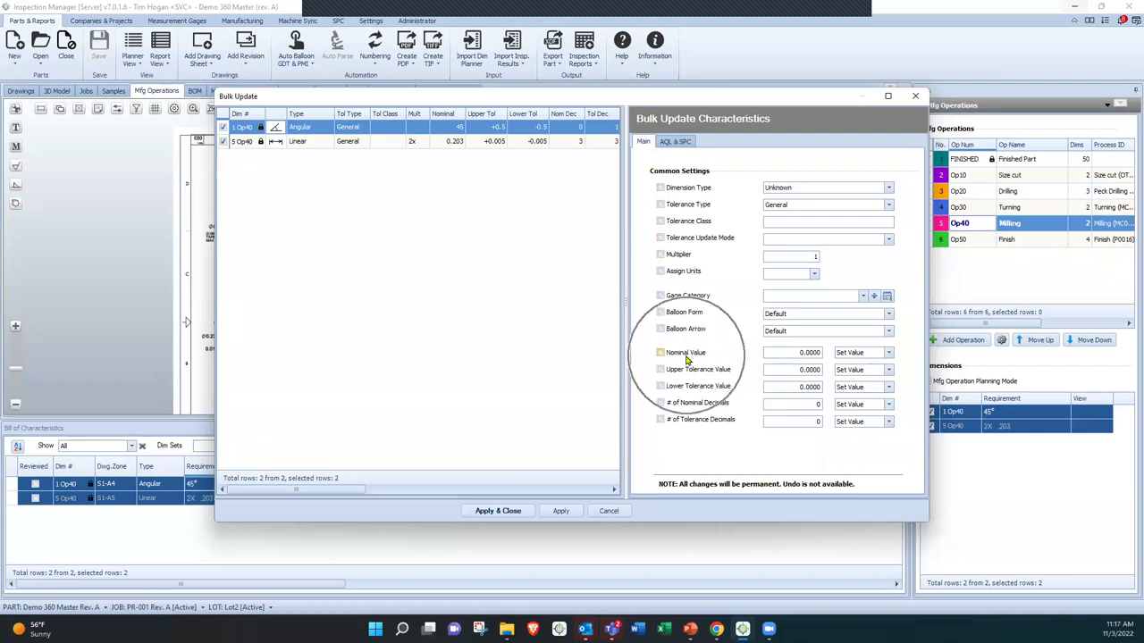
{"action": "left_click", "coordinate": [863, 354]}
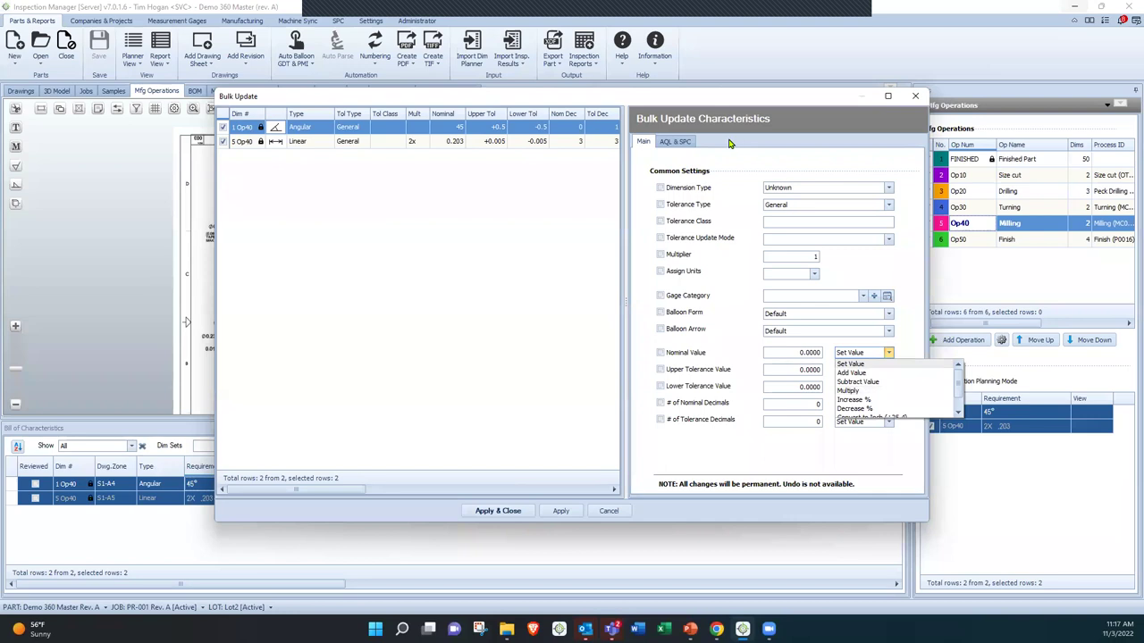
{"action": "left_click", "coordinate": [677, 142]}
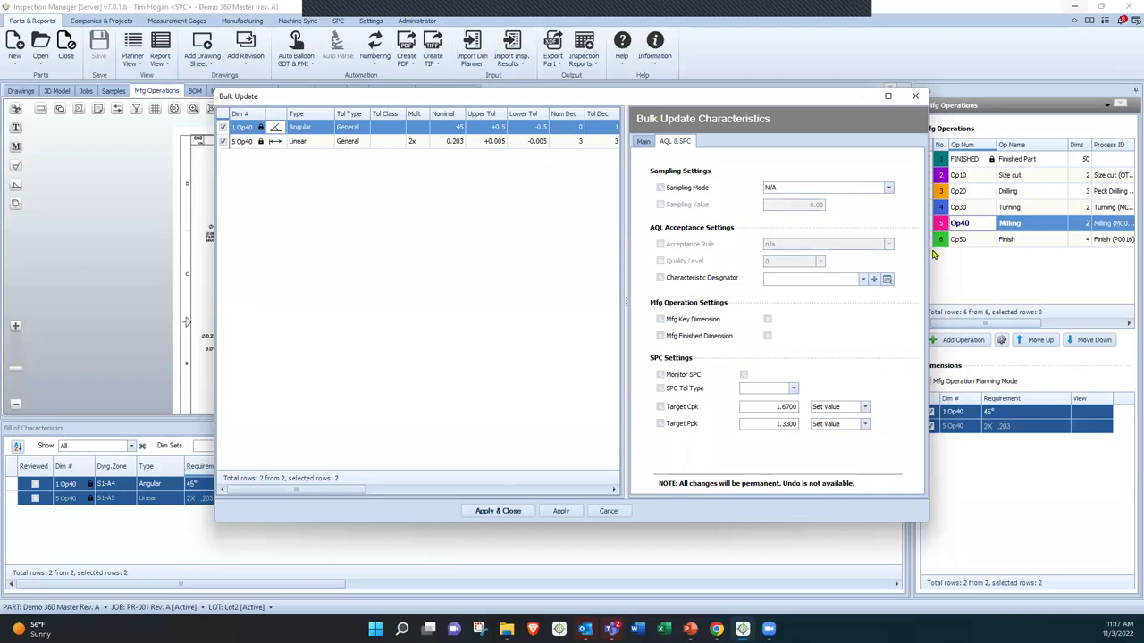
{"action": "left_click", "coordinate": [609, 511]}
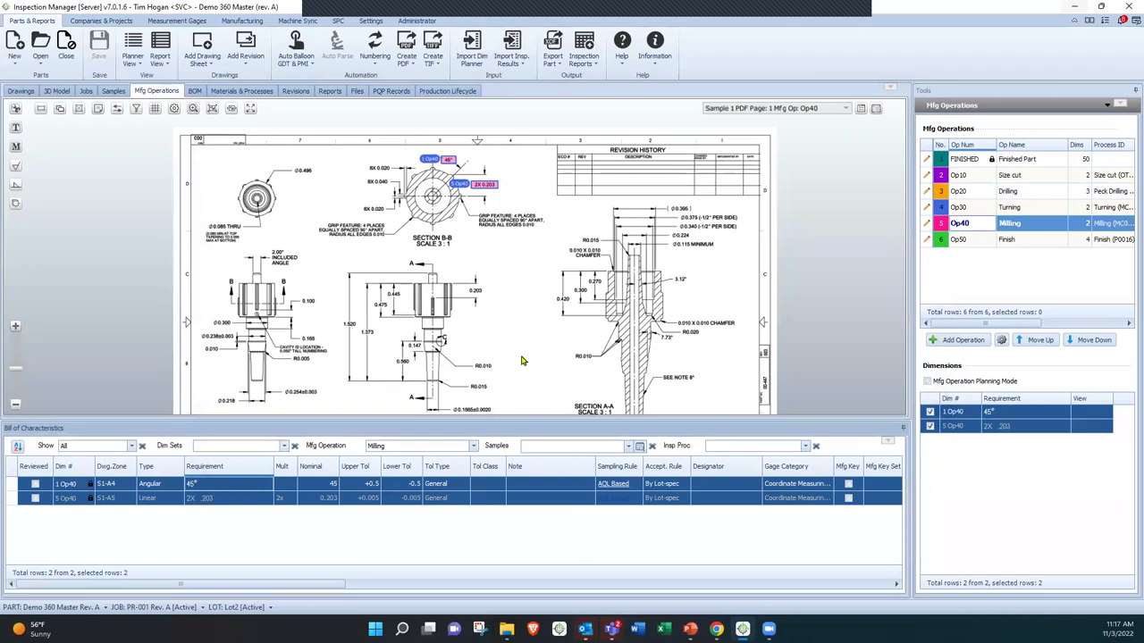
- Return the characteristics to Finished Part and review the Op40 Milling operation's details and available processes without changing them
{"action": "left_click", "coordinate": [470, 448]}
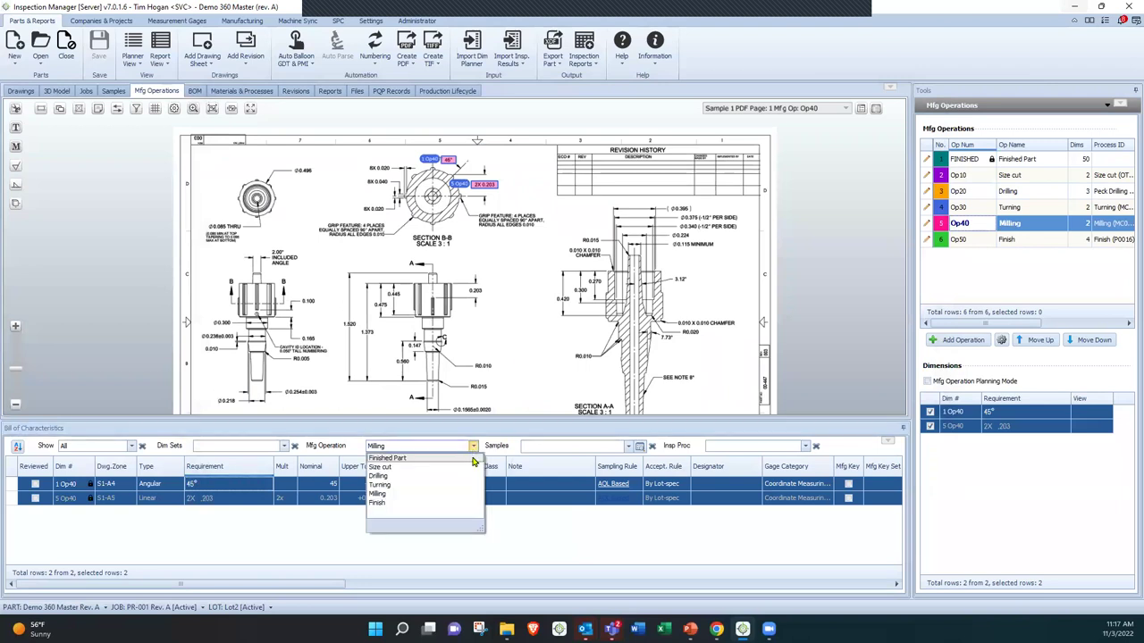
{"action": "left_click", "coordinate": [408, 459]}
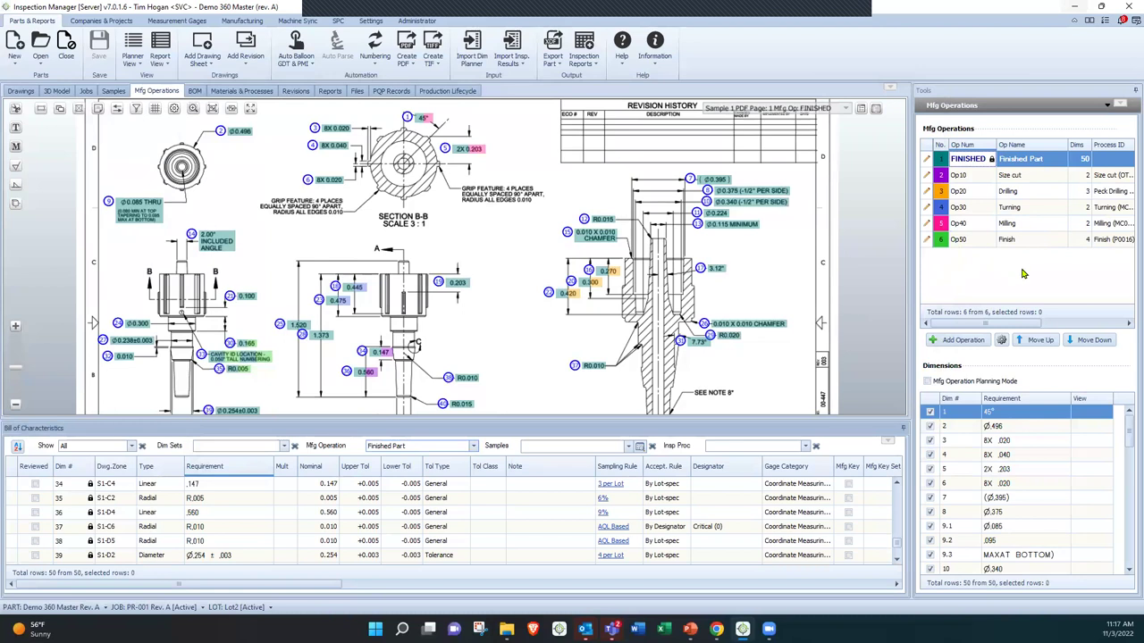
{"action": "left_click", "coordinate": [926, 224]}
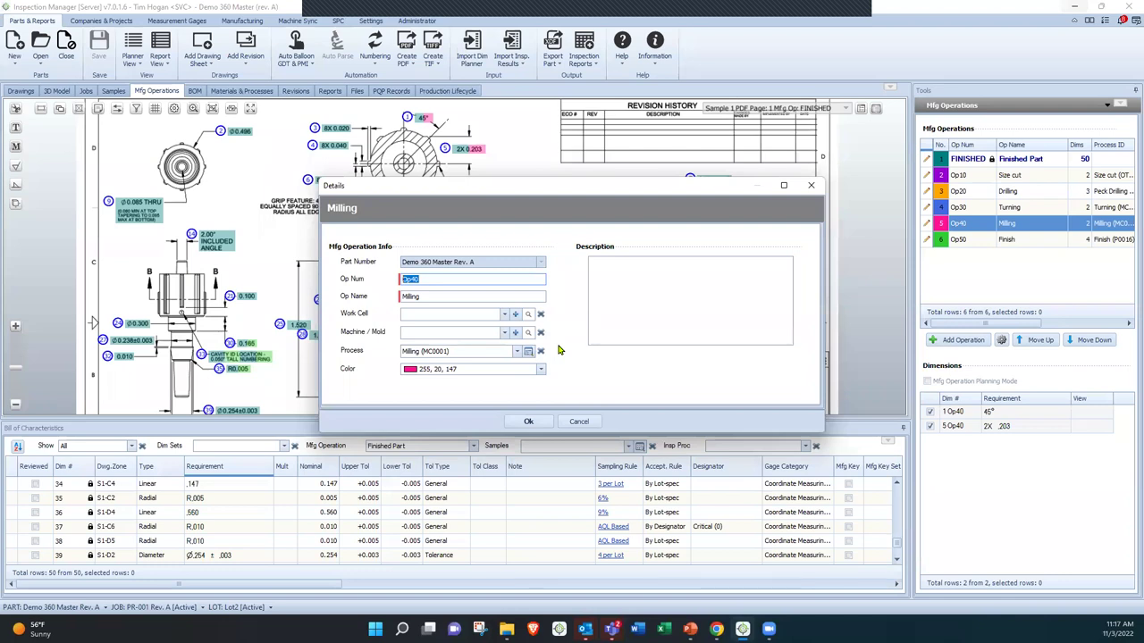
{"action": "left_click_drag", "start_coordinate": [554, 186], "coordinate": [534, 113]}
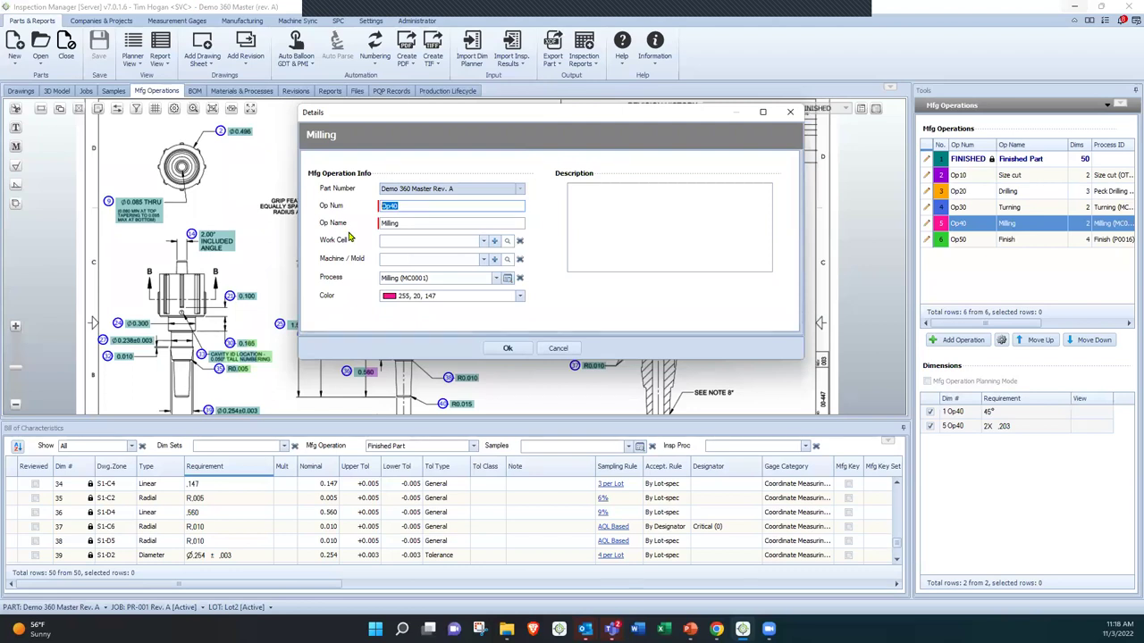
{"action": "left_click", "coordinate": [443, 278]}
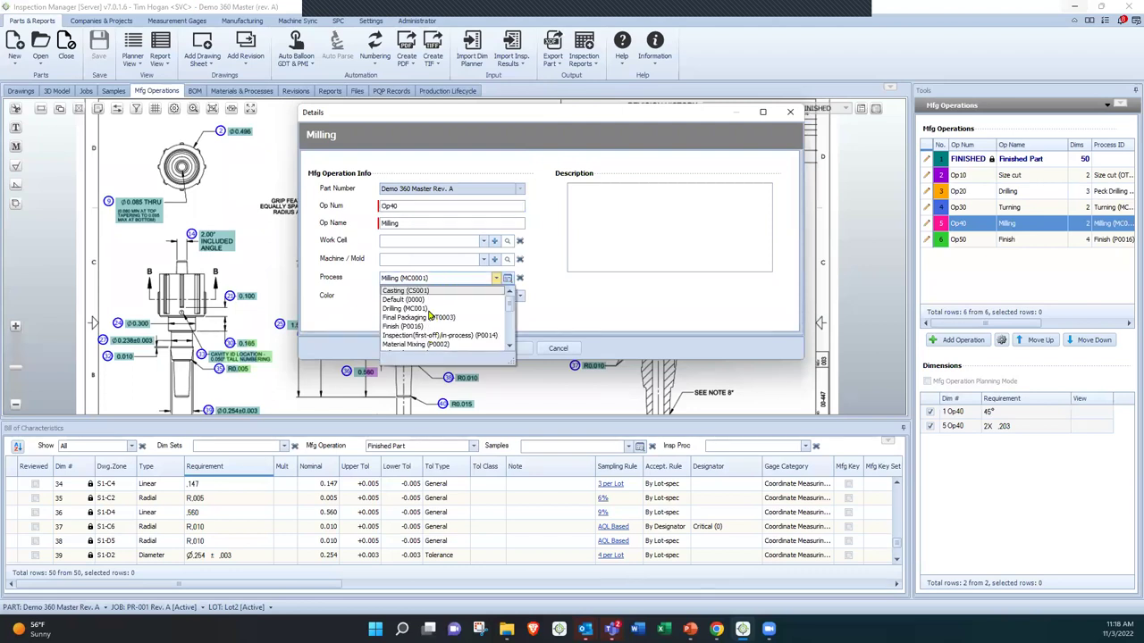
{"action": "left_click", "coordinate": [346, 300]}
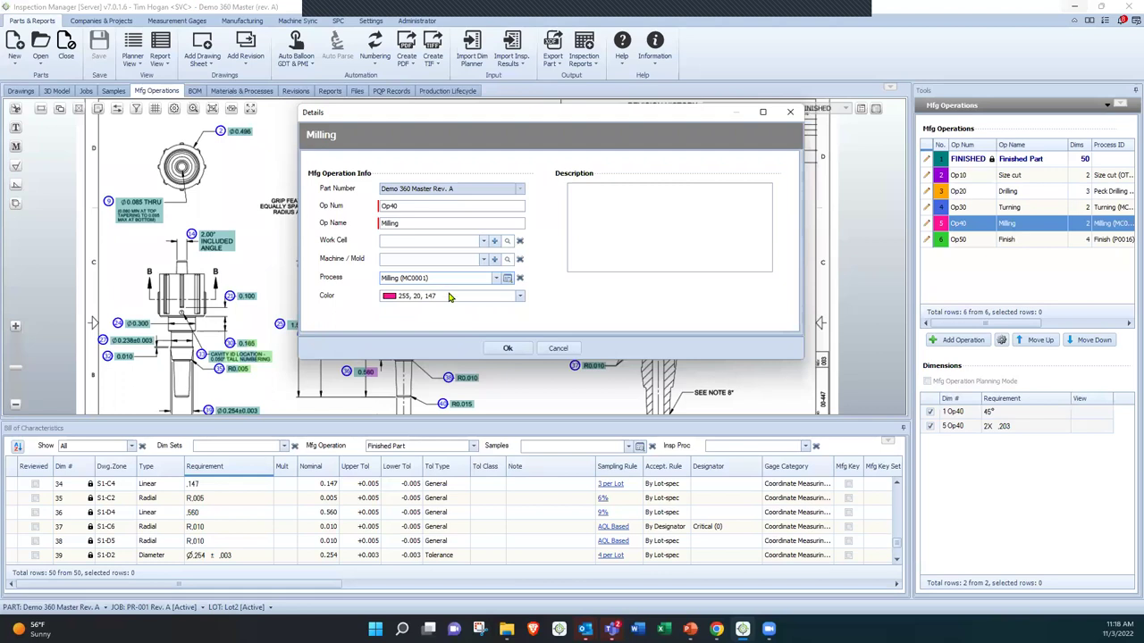
{"action": "left_click", "coordinate": [551, 349]}
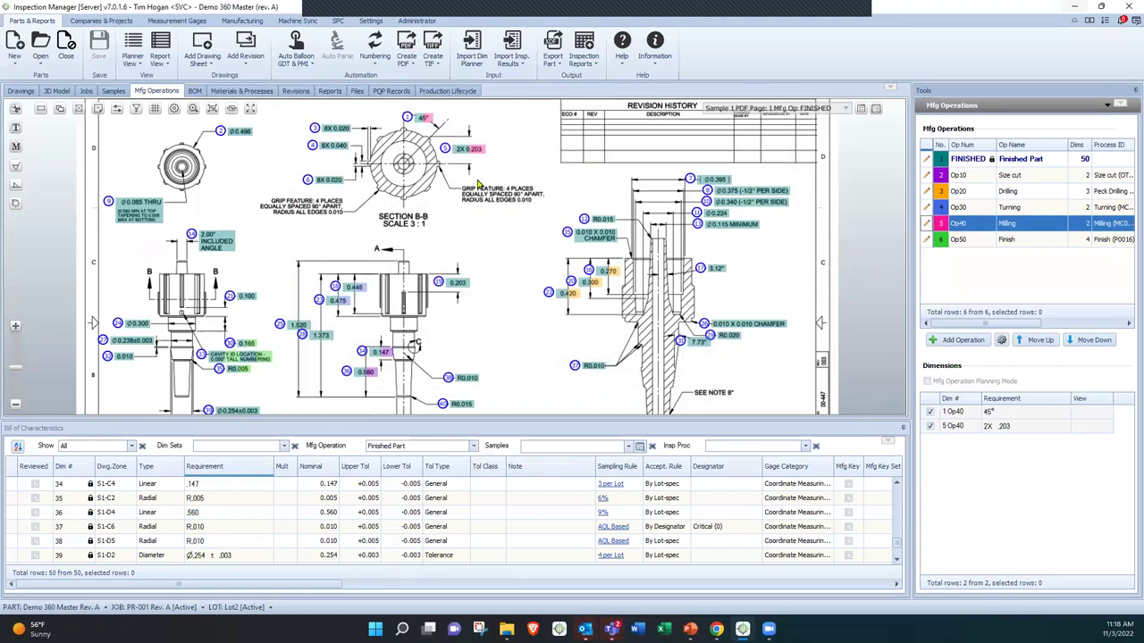
- Open the job's PQP records and preview the Standard New Part PPAP Index template as a possible index change
{"action": "left_click", "coordinate": [393, 91]}
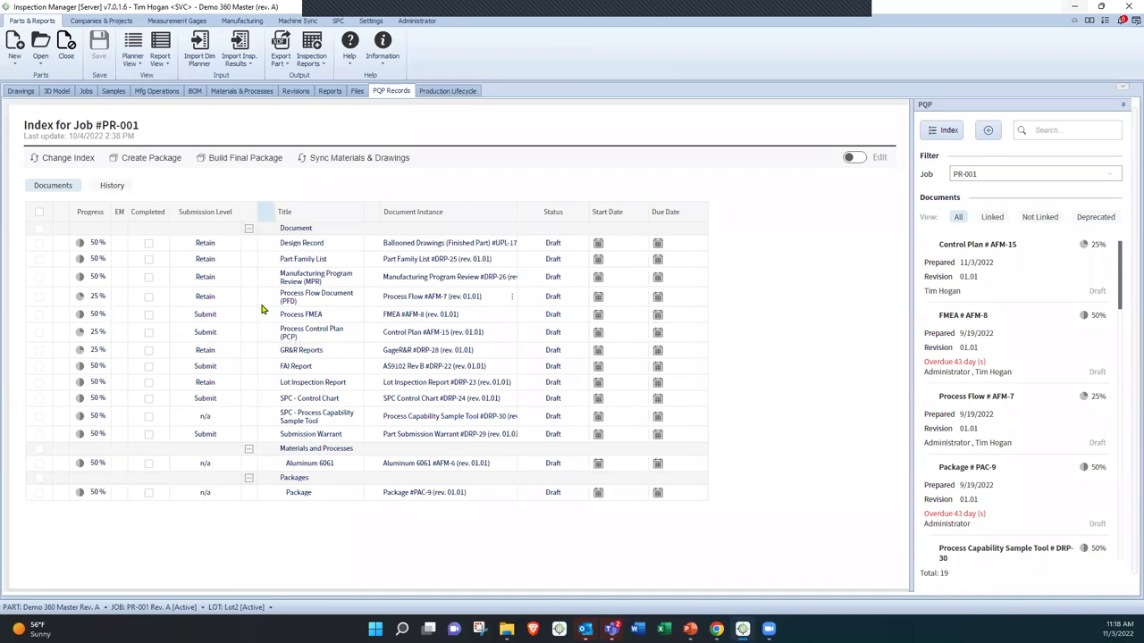
{"action": "left_click", "coordinate": [76, 159]}
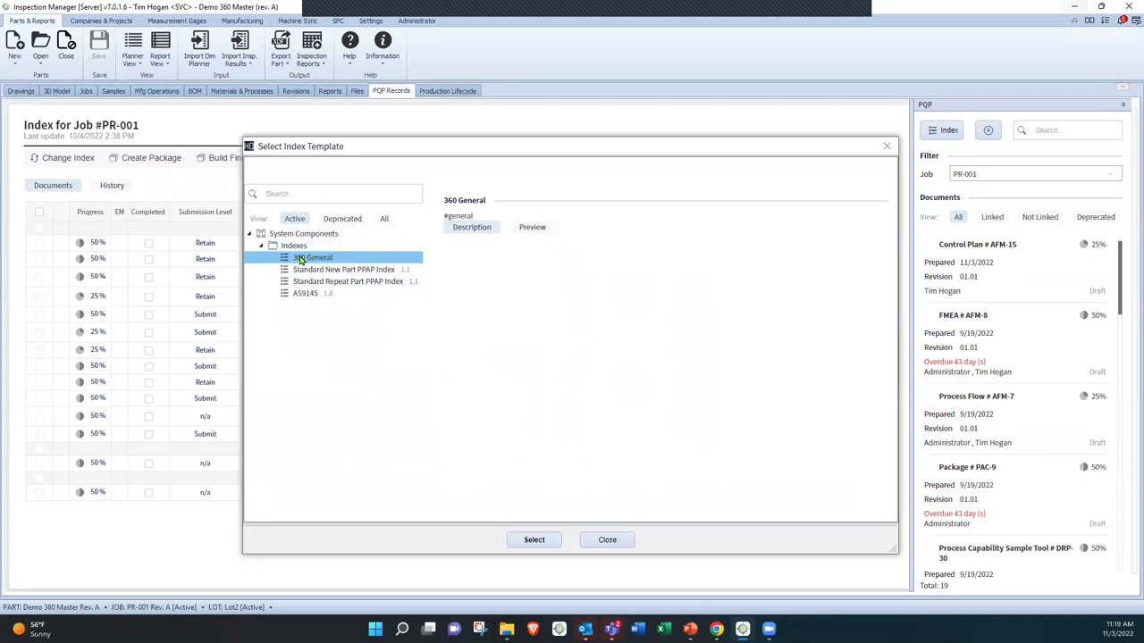
{"action": "left_click", "coordinate": [331, 269]}
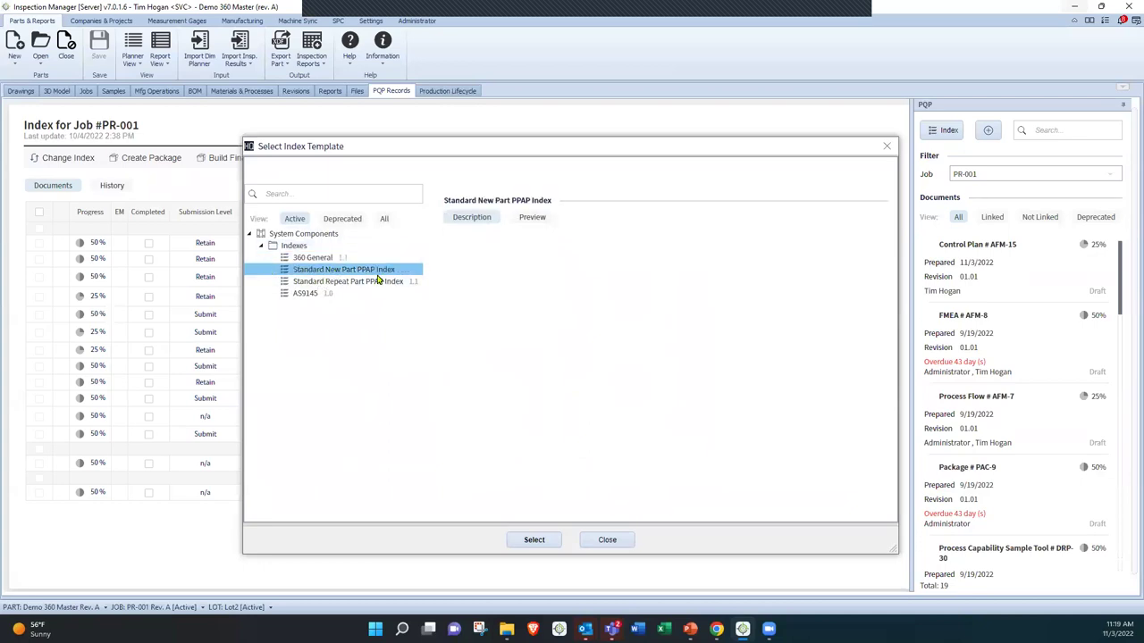
{"action": "left_click", "coordinate": [534, 221]}
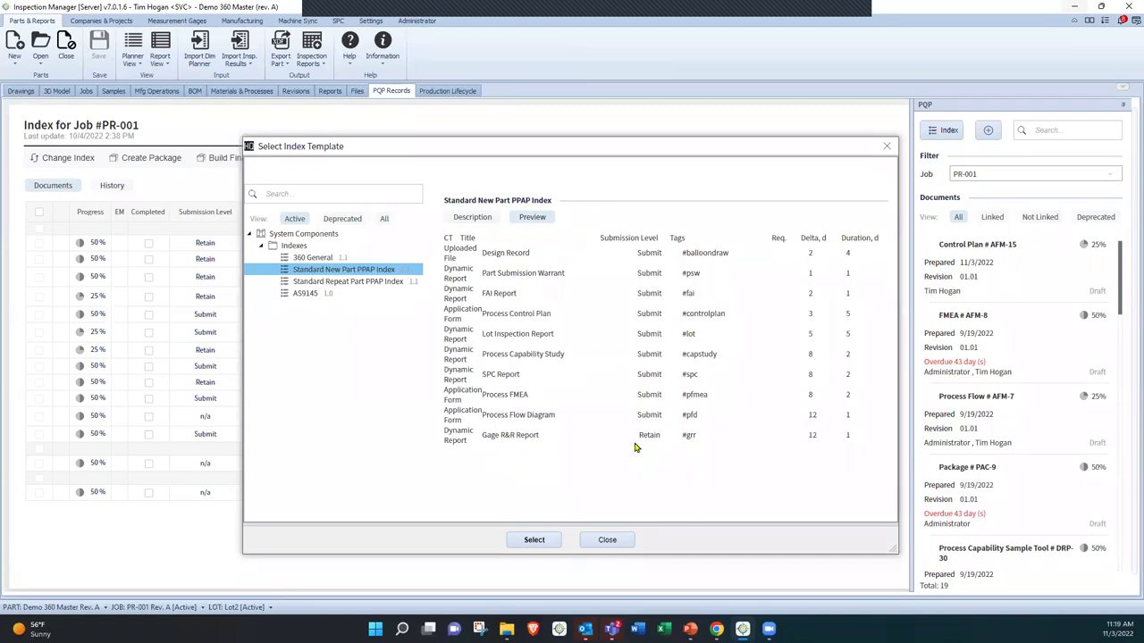
- Preview the Standard Repeat Part PPAP Index template and leave the template selection without changing the index
{"action": "left_click", "coordinate": [376, 282]}
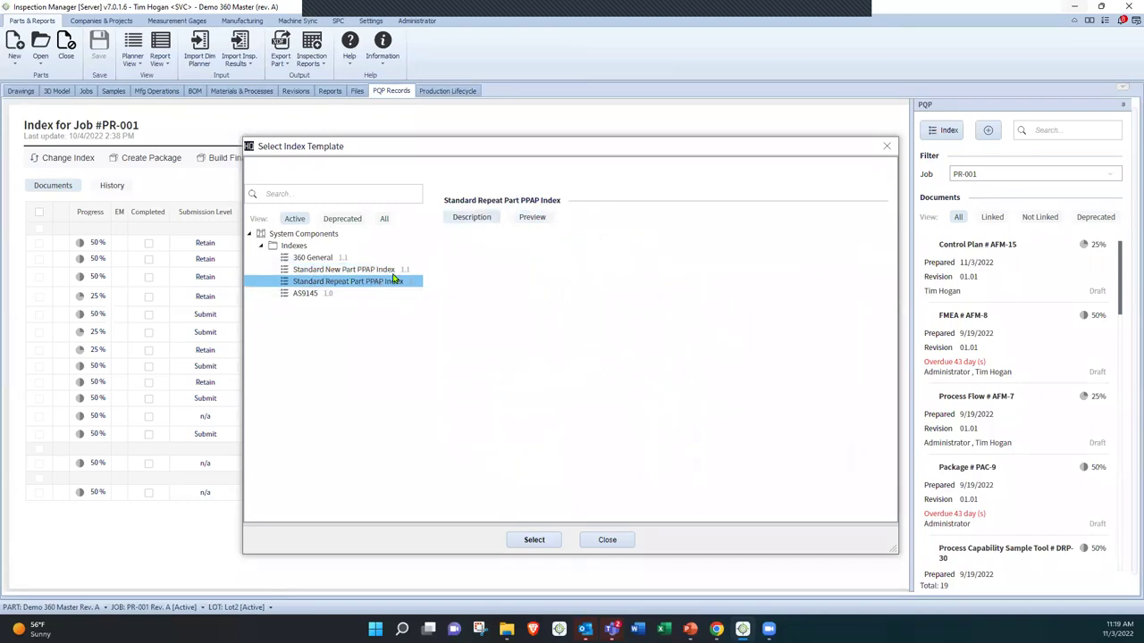
{"action": "left_click", "coordinate": [539, 218]}
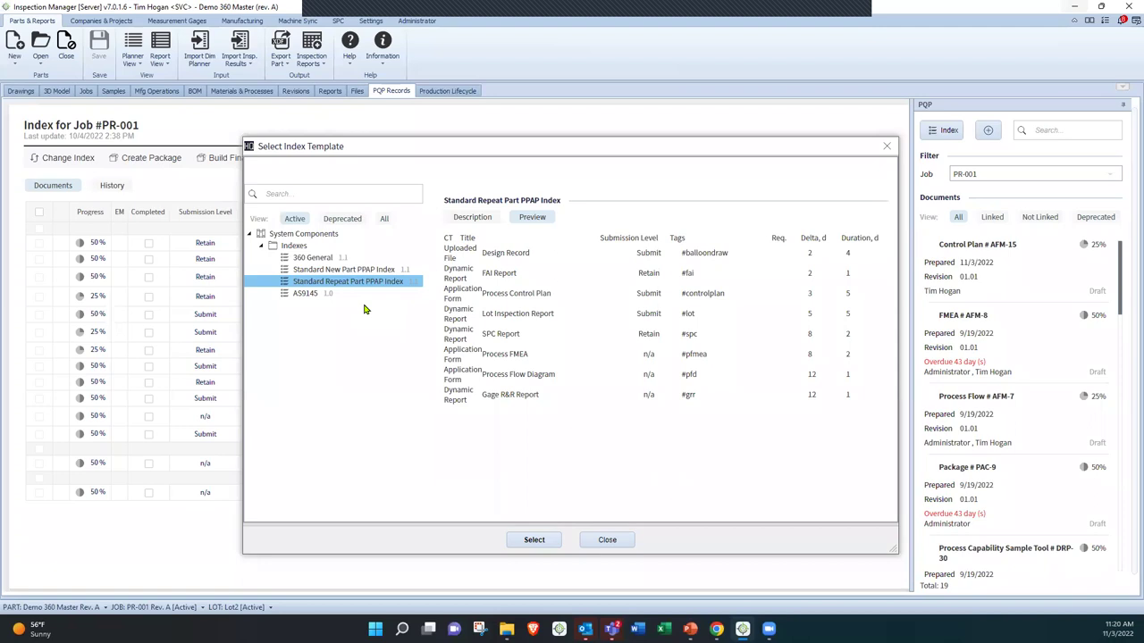
{"action": "left_click", "coordinate": [505, 310]}
{"action": "left_click", "coordinate": [611, 542]}
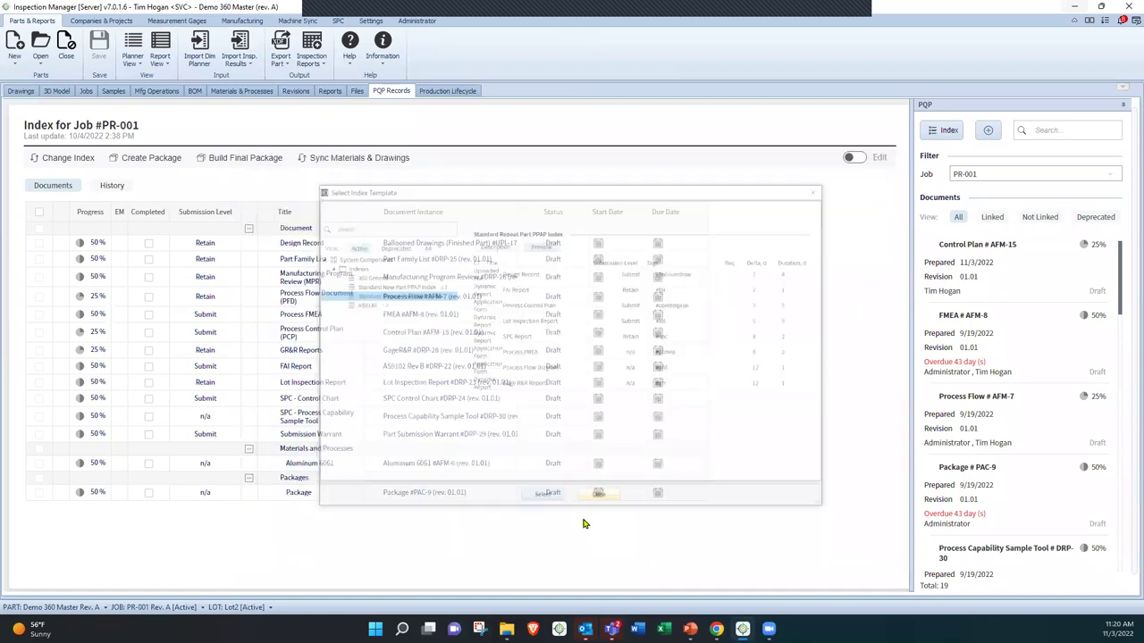
- Open the Process FMEA document and set the occurrence of Milling's "Typo in the program" cause to 4
{"action": "left_click", "coordinate": [417, 316]}
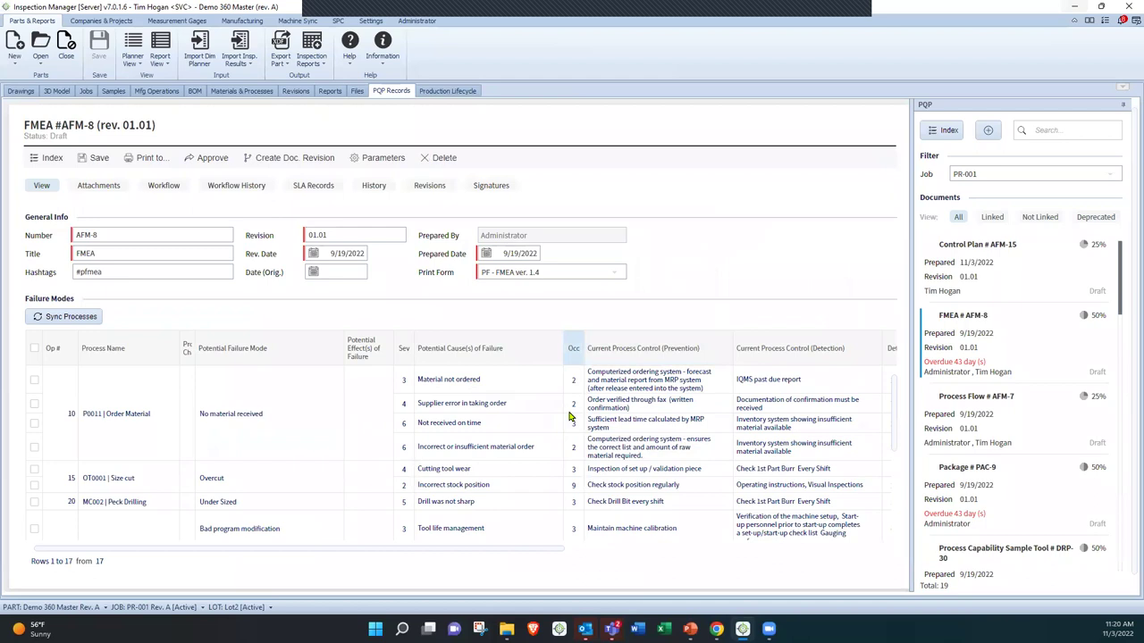
{"action": "left_click", "coordinate": [143, 95]}
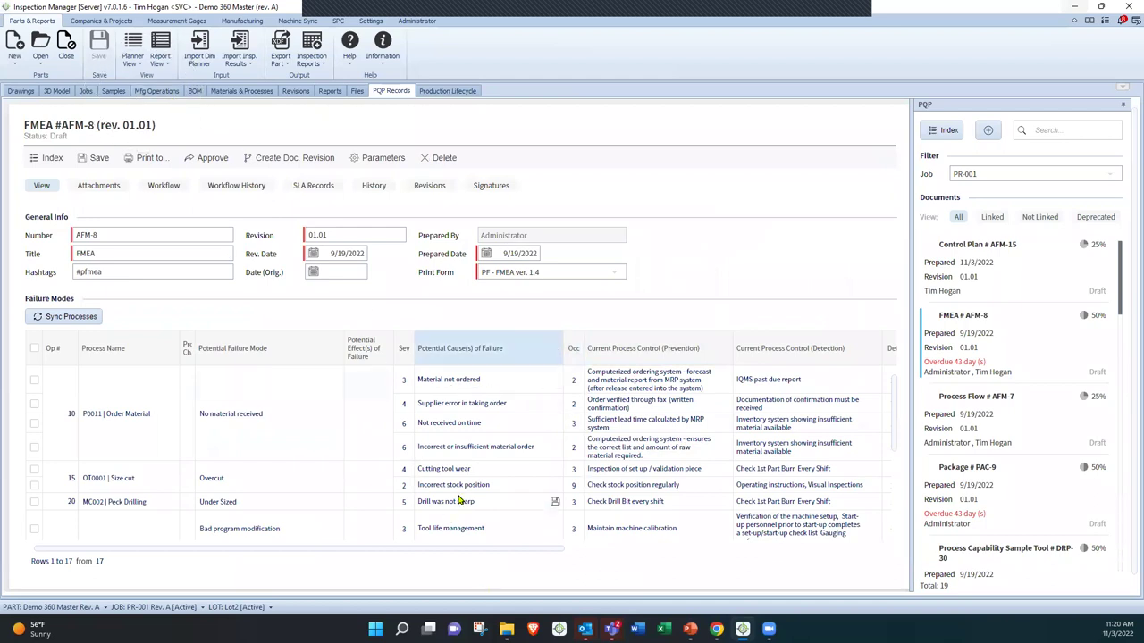
{"action": "scroll", "coordinate": [464, 501], "scroll_direction": "down", "scroll_amount": 3}
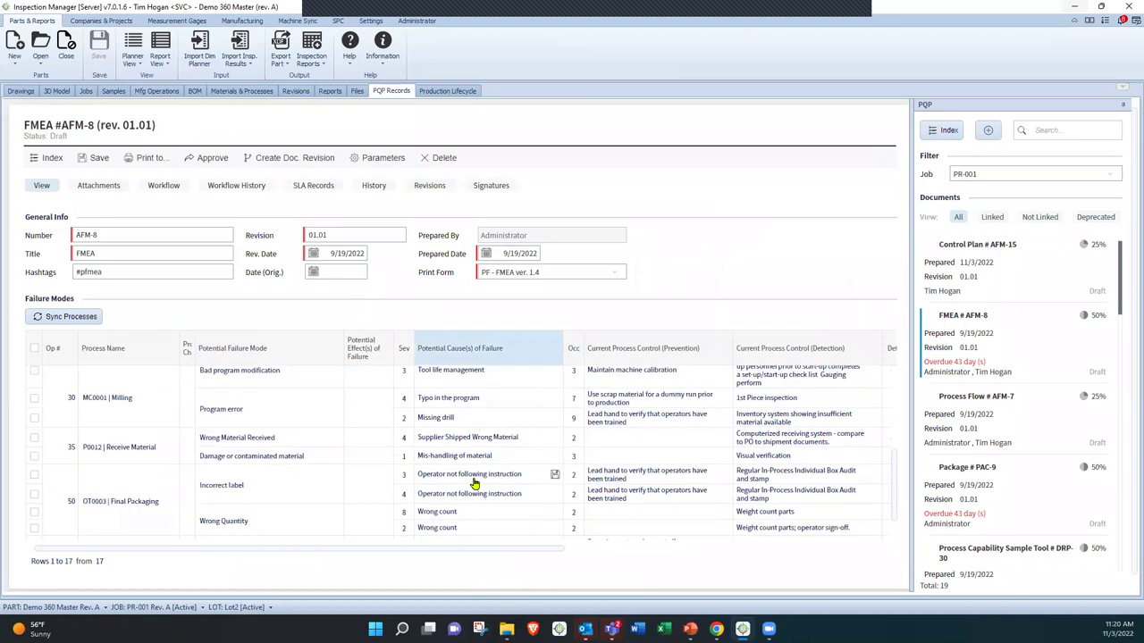
{"action": "scroll", "coordinate": [473, 475], "scroll_direction": "down", "scroll_amount": 1}
{"action": "scroll", "coordinate": [503, 472], "scroll_direction": "up", "scroll_amount": 4}
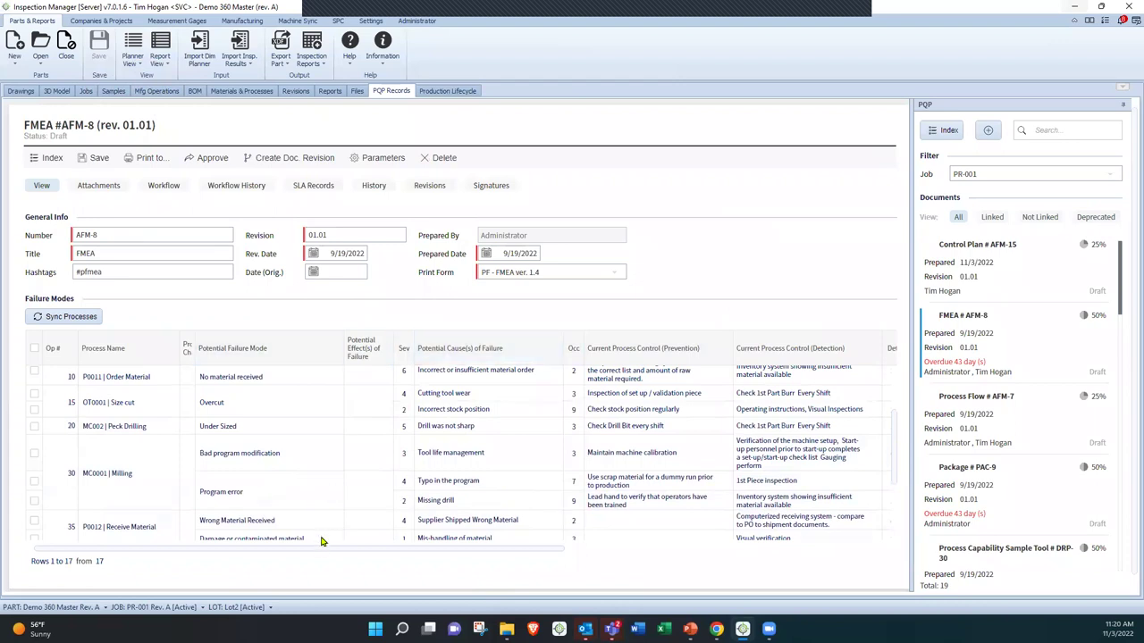
{"action": "left_click_drag", "start_coordinate": [319, 549], "coordinate": [394, 563]}
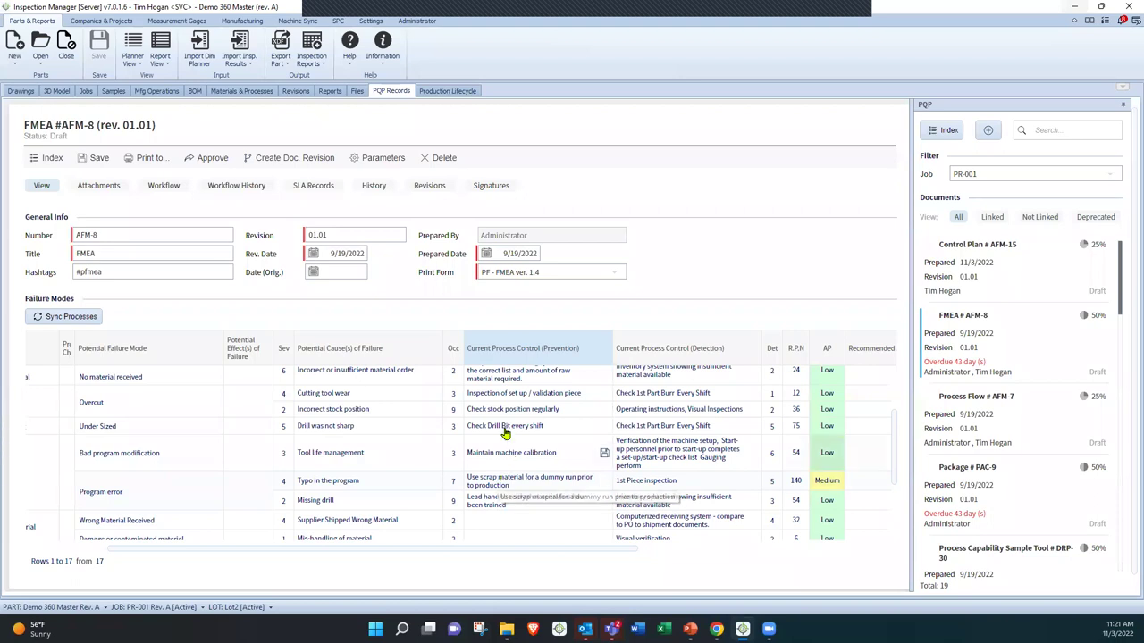
{"action": "left_click", "coordinate": [448, 486]}
{"action": "type", "text": "4"}
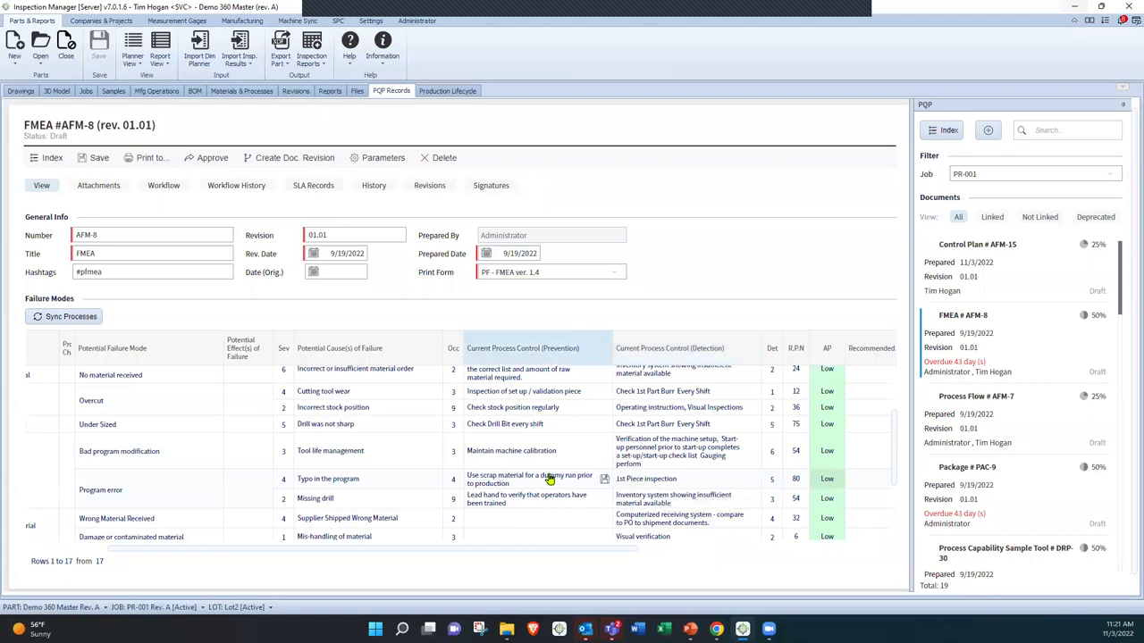
{"action": "scroll", "coordinate": [551, 478], "scroll_direction": "up", "scroll_amount": 1}
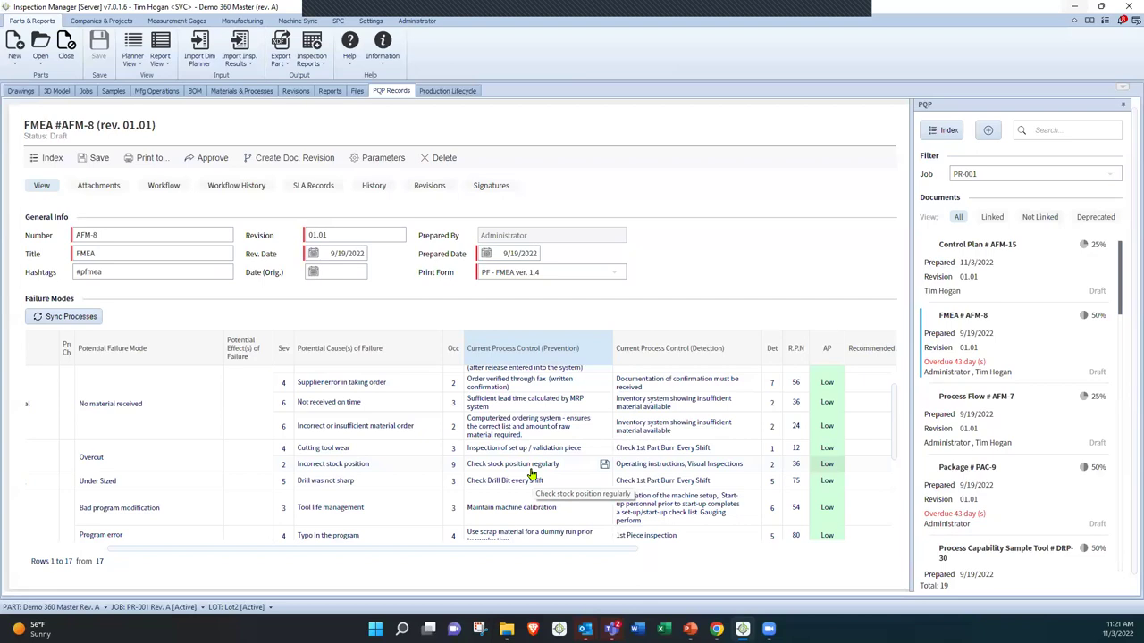
{"action": "scroll", "coordinate": [532, 473], "scroll_direction": "down", "scroll_amount": 1}
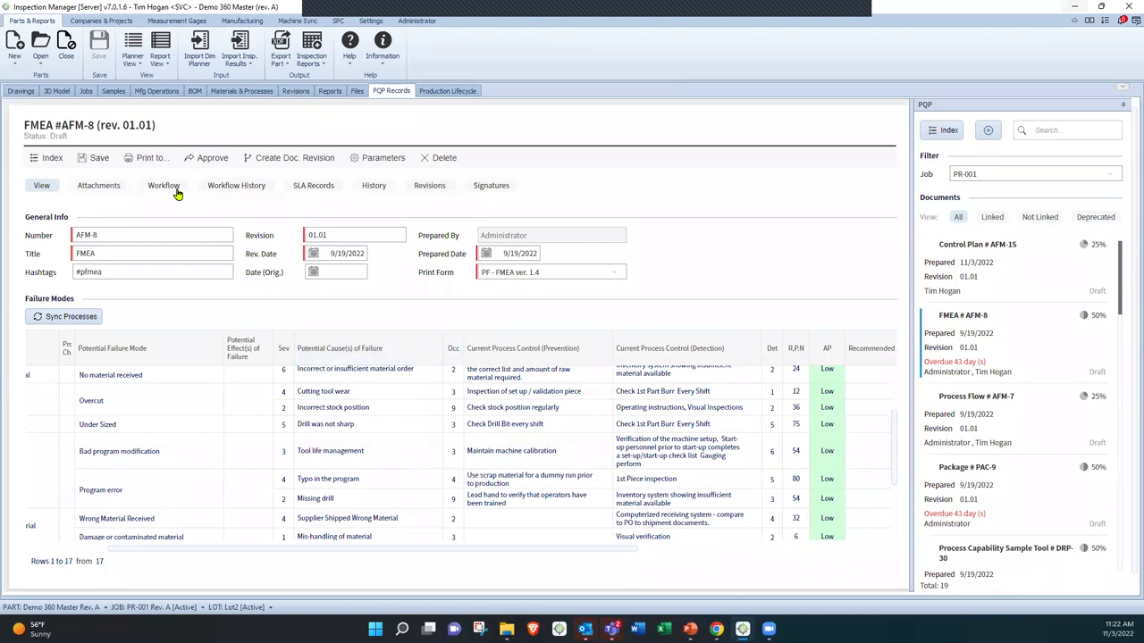
- Return to the job index, open the Process Control Plan document and examine its processes and characteristics
{"action": "left_click", "coordinate": [34, 160]}
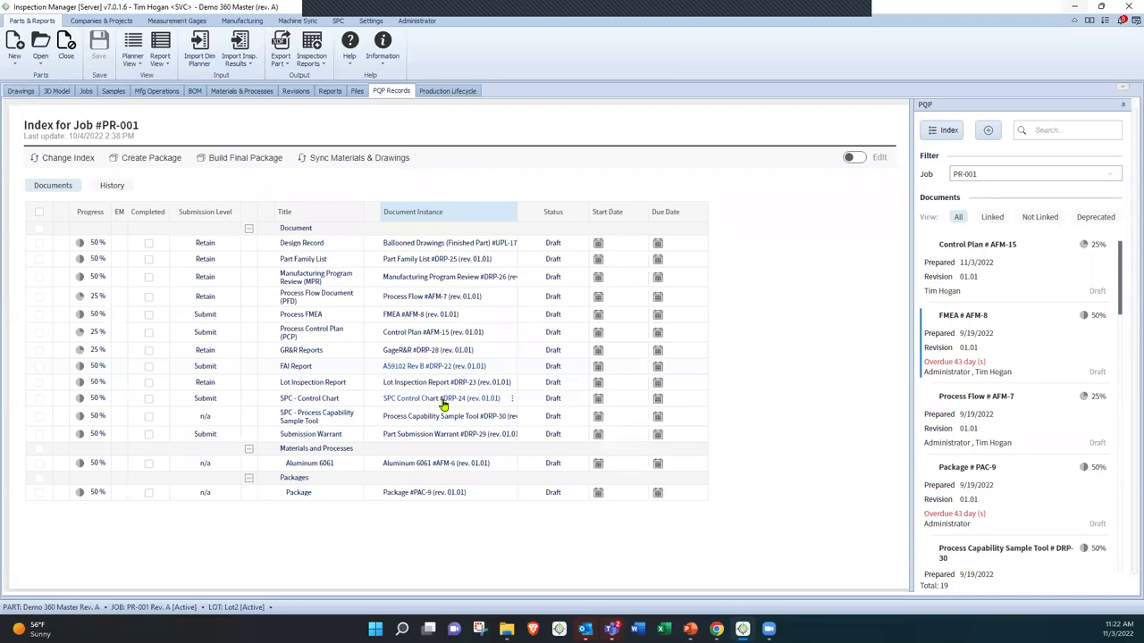
{"action": "left_click", "coordinate": [416, 333]}
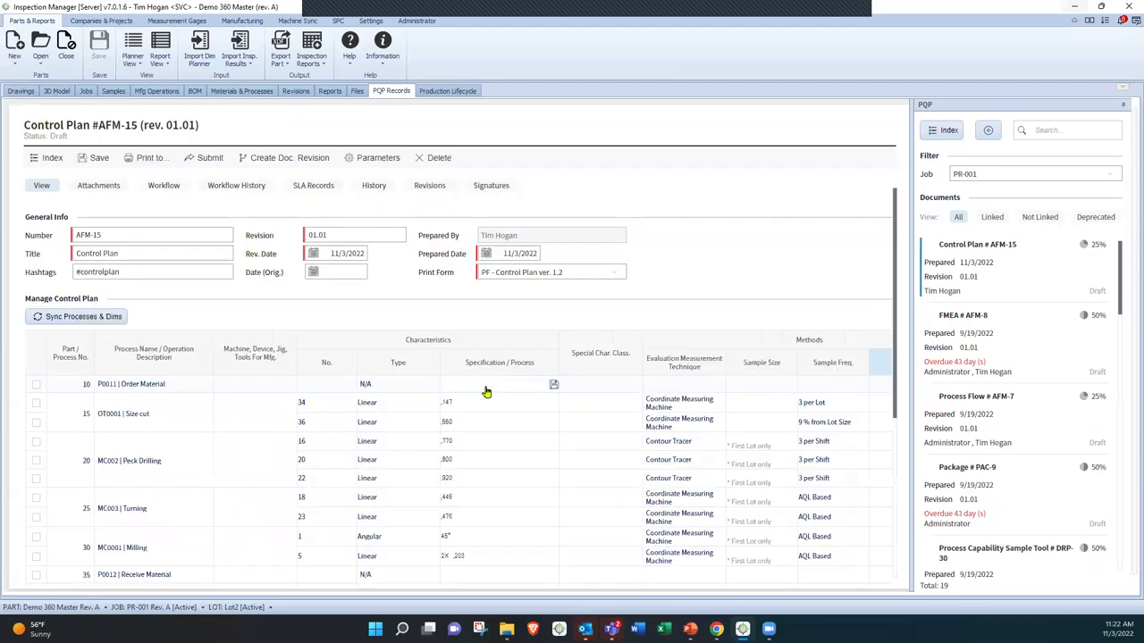
{"action": "scroll", "coordinate": [437, 427], "scroll_direction": "down", "scroll_amount": 5}
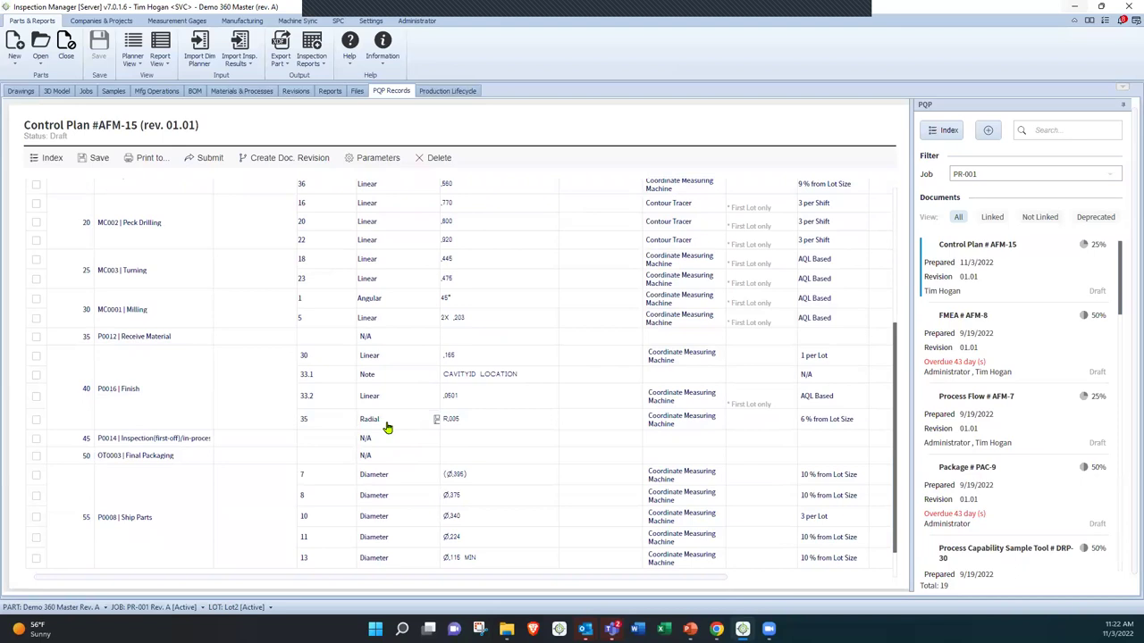
- Examine the control plan's remaining processes, their characteristics, measurement techniques and sample frequencies, down to Ship Parts
{"action": "left_click", "coordinate": [140, 398]}
{"action": "left_click", "coordinate": [149, 451]}
{"action": "left_click", "coordinate": [319, 375]}
{"action": "left_click", "coordinate": [459, 396]}
{"action": "scroll", "coordinate": [822, 296], "scroll_direction": "down", "scroll_amount": 1}
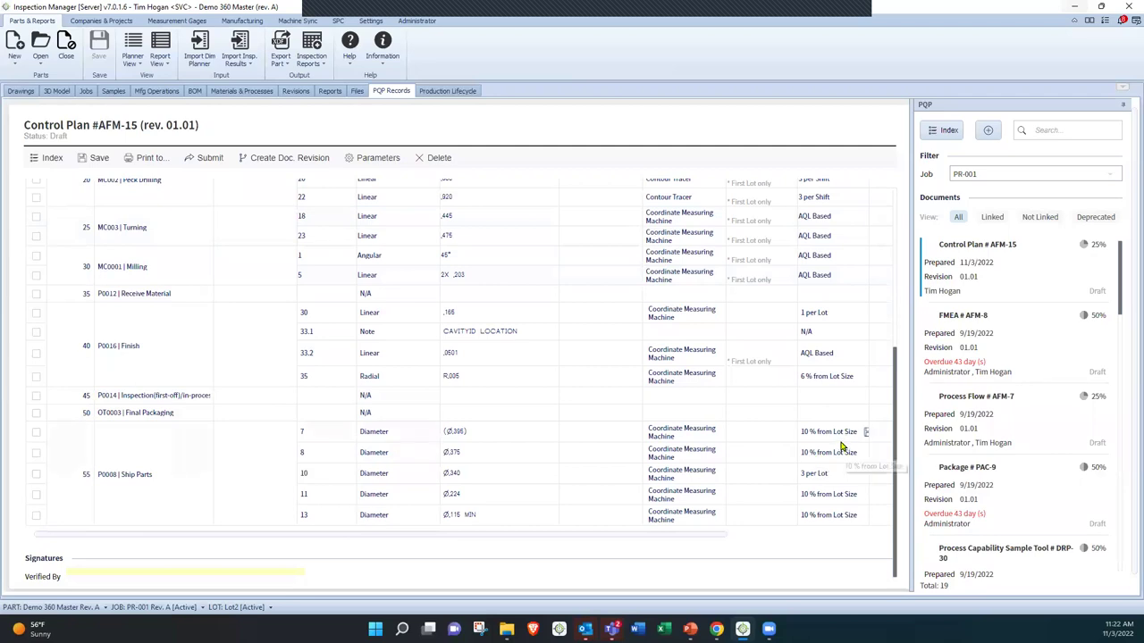
{"action": "scroll", "coordinate": [683, 330], "scroll_direction": "up", "scroll_amount": 1}
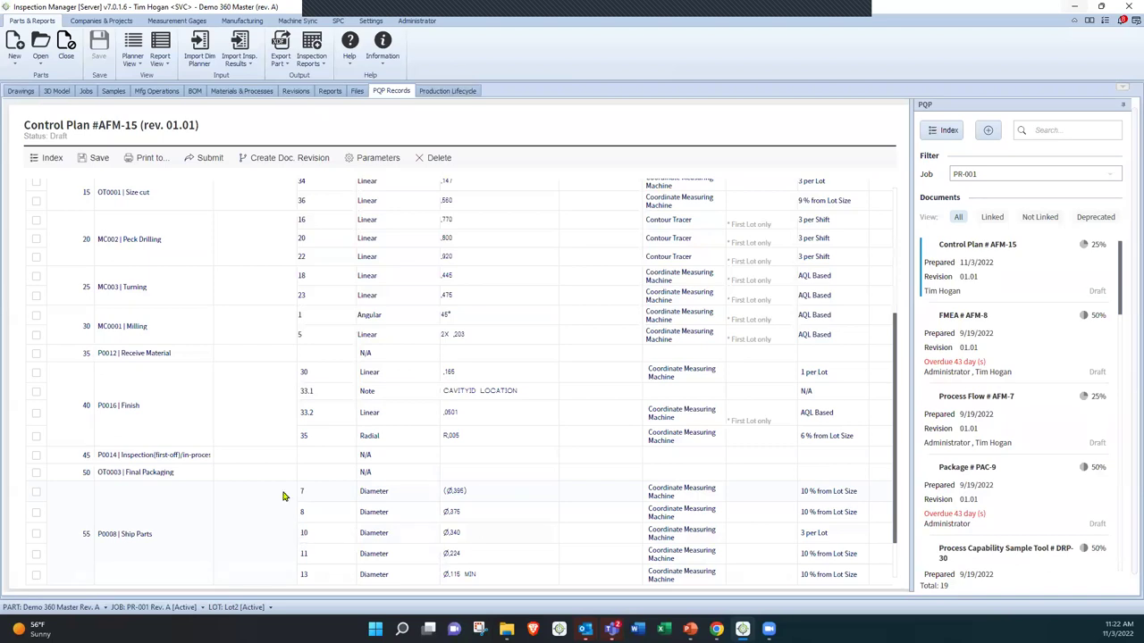
{"action": "scroll", "coordinate": [286, 498], "scroll_direction": "up", "scroll_amount": 5}
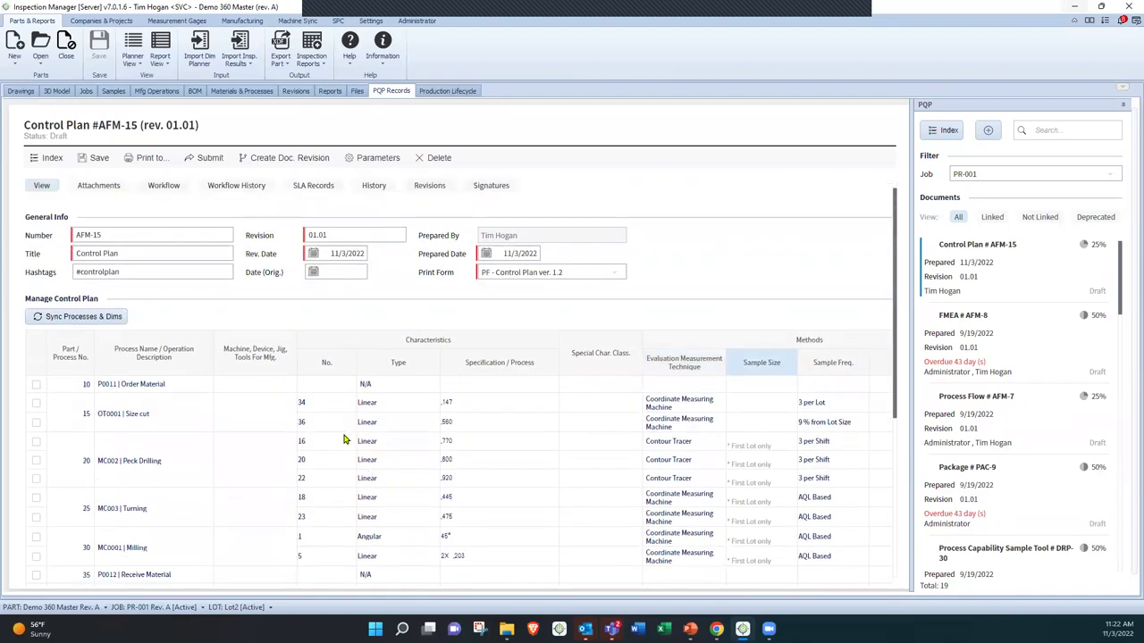
- Review the control plan's workflow assignments and the Draft and Sign stages of its workflow schema
{"action": "left_click", "coordinate": [166, 190]}
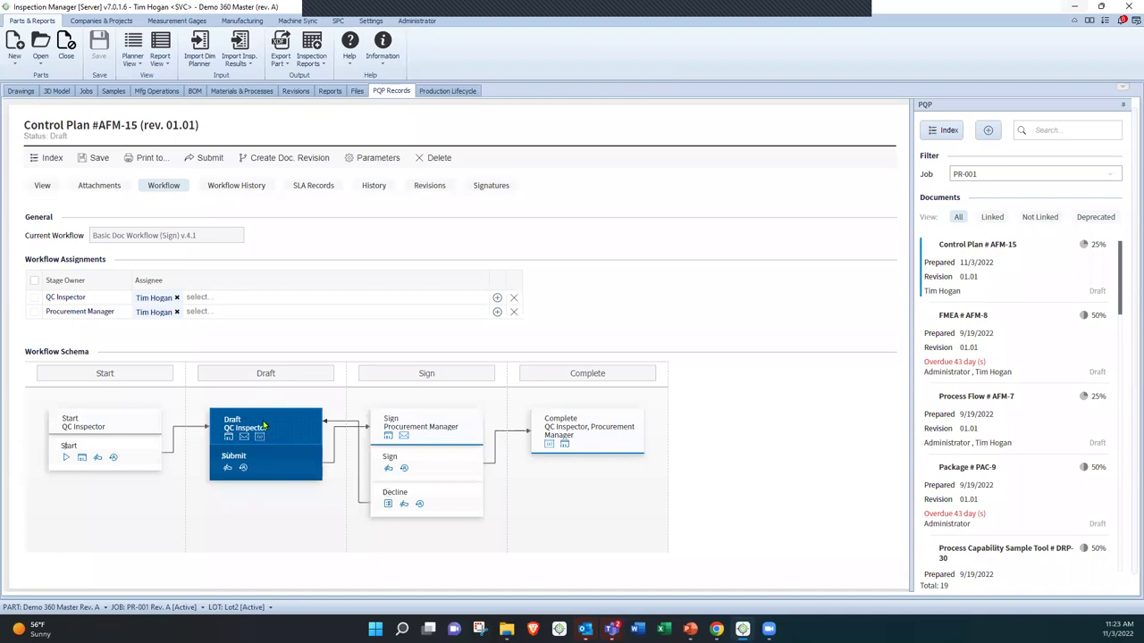
{"action": "left_click", "coordinate": [202, 168]}
{"action": "left_click", "coordinate": [426, 387]}
- Check the control plan's signatures and review its history with minor records included
{"action": "left_click", "coordinate": [490, 188]}
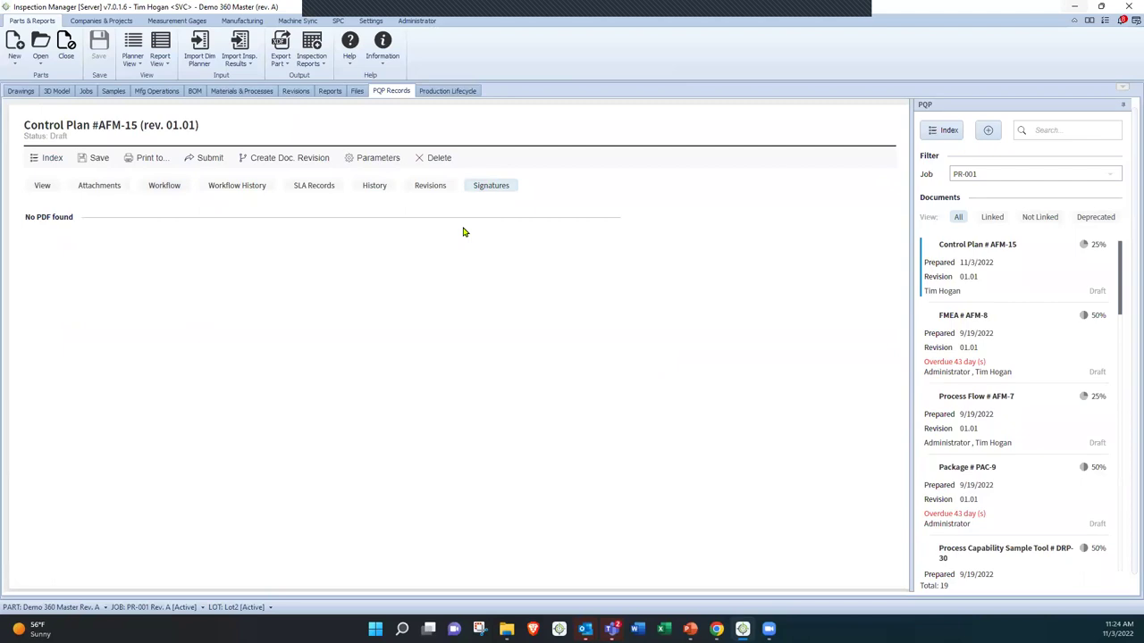
{"action": "left_click", "coordinate": [377, 189]}
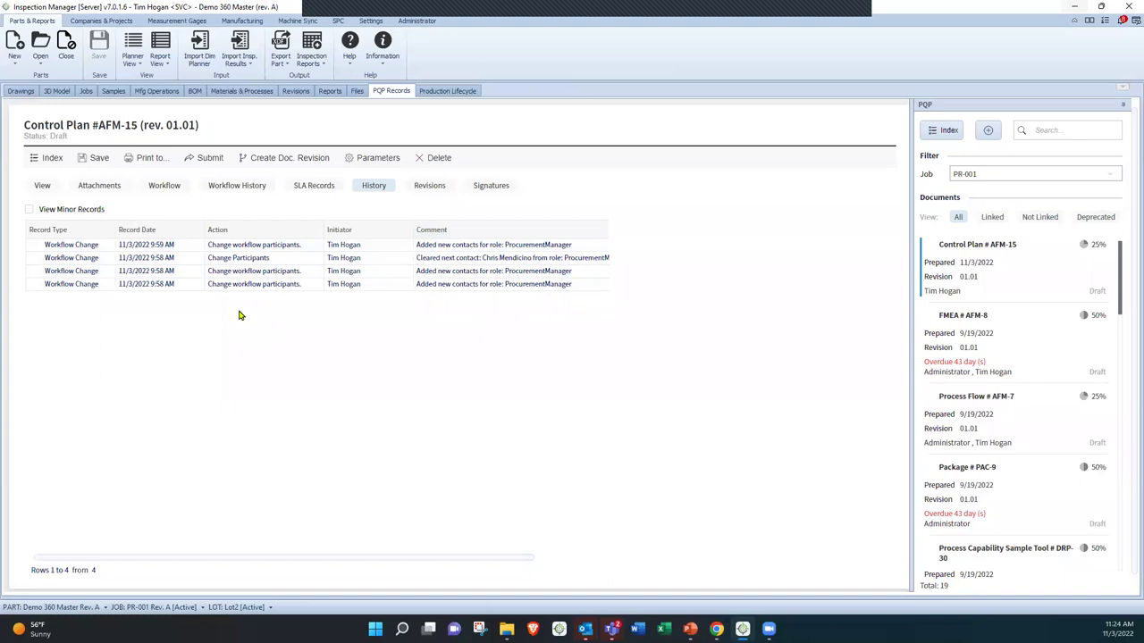
{"action": "left_click", "coordinate": [29, 209]}
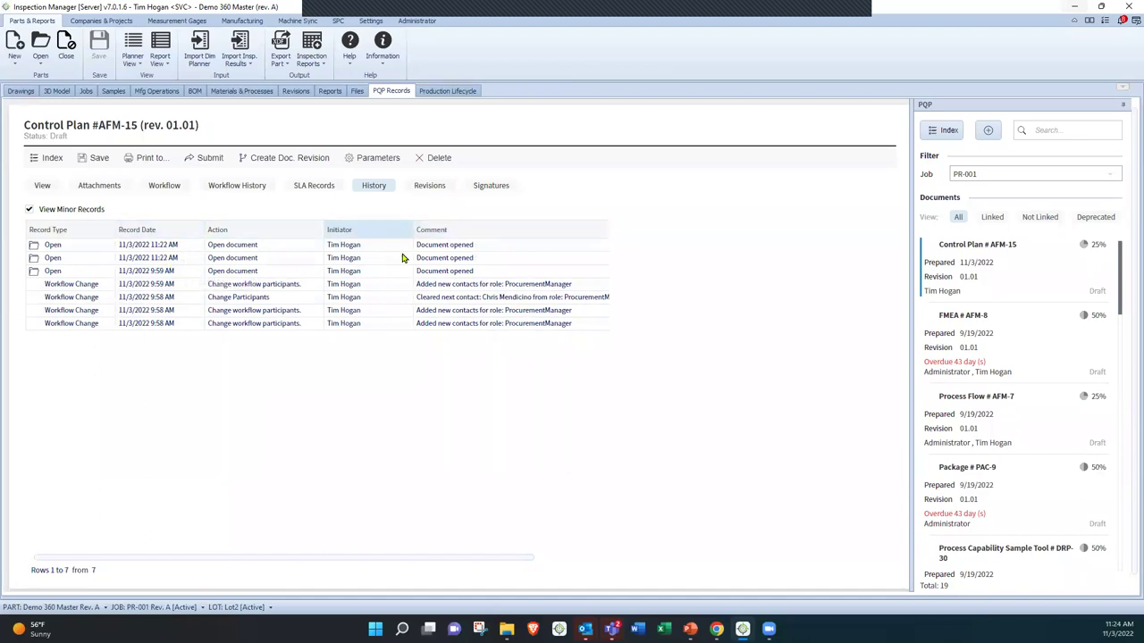
- Return to the job index, open the Process FMEA document and examine its failure modes down to Final Packaging
{"action": "left_click", "coordinate": [51, 159]}
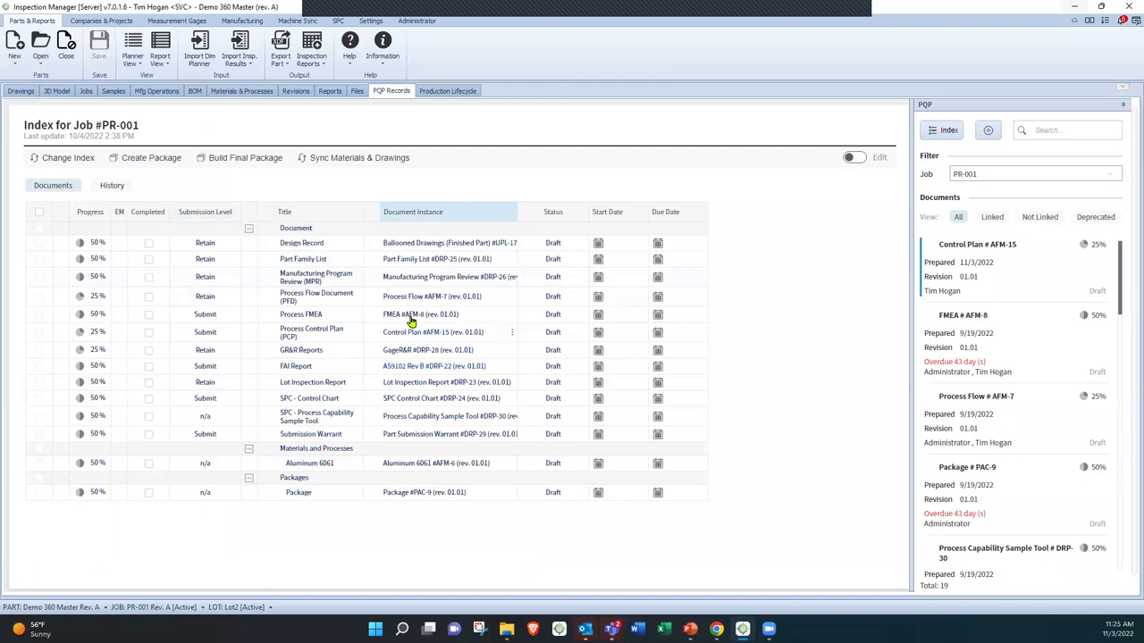
{"action": "left_click", "coordinate": [414, 318]}
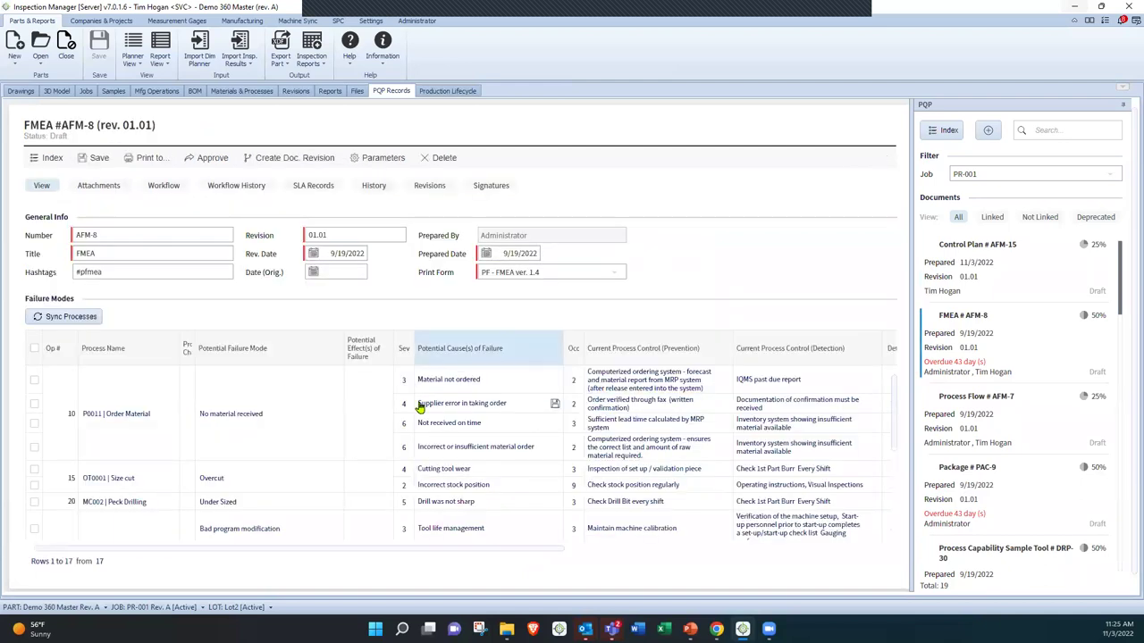
{"action": "scroll", "coordinate": [417, 408], "scroll_direction": "down", "scroll_amount": 2}
{"action": "scroll", "coordinate": [418, 407], "scroll_direction": "down", "scroll_amount": 1}
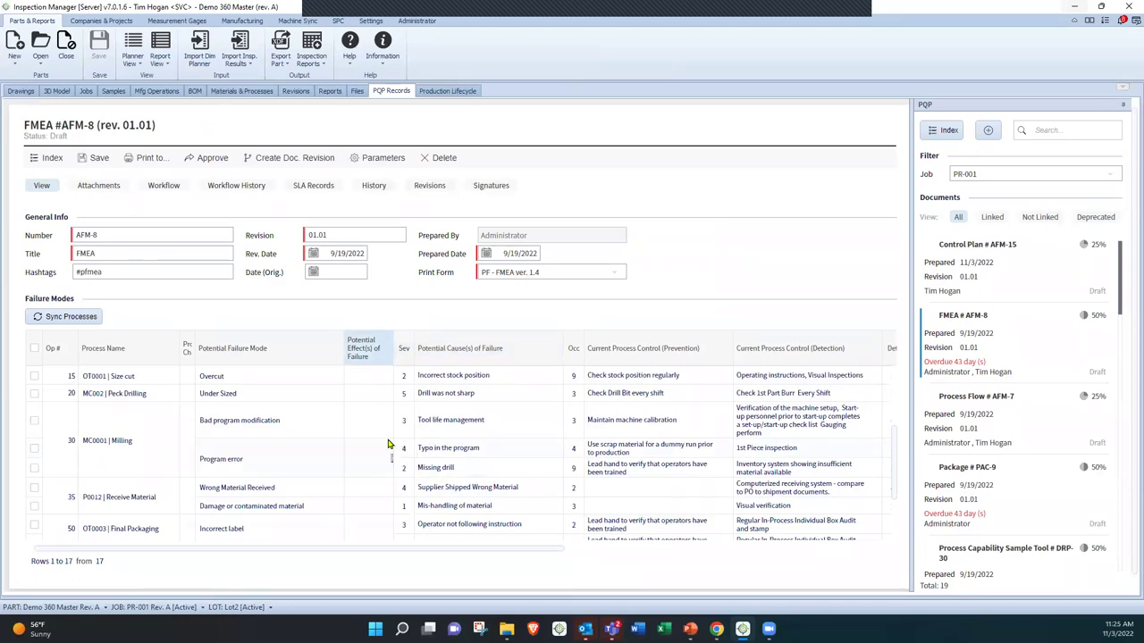
- Open the manufacturing Process Library and select the Milling process, MC0001
{"action": "left_click", "coordinate": [242, 20]}
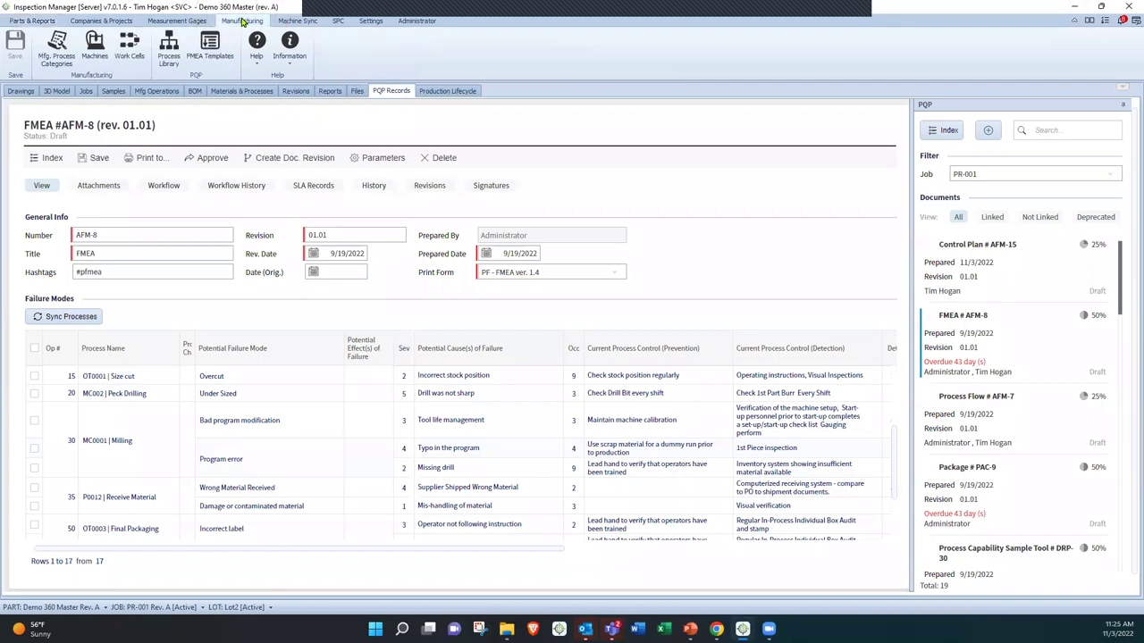
{"action": "left_click", "coordinate": [170, 63]}
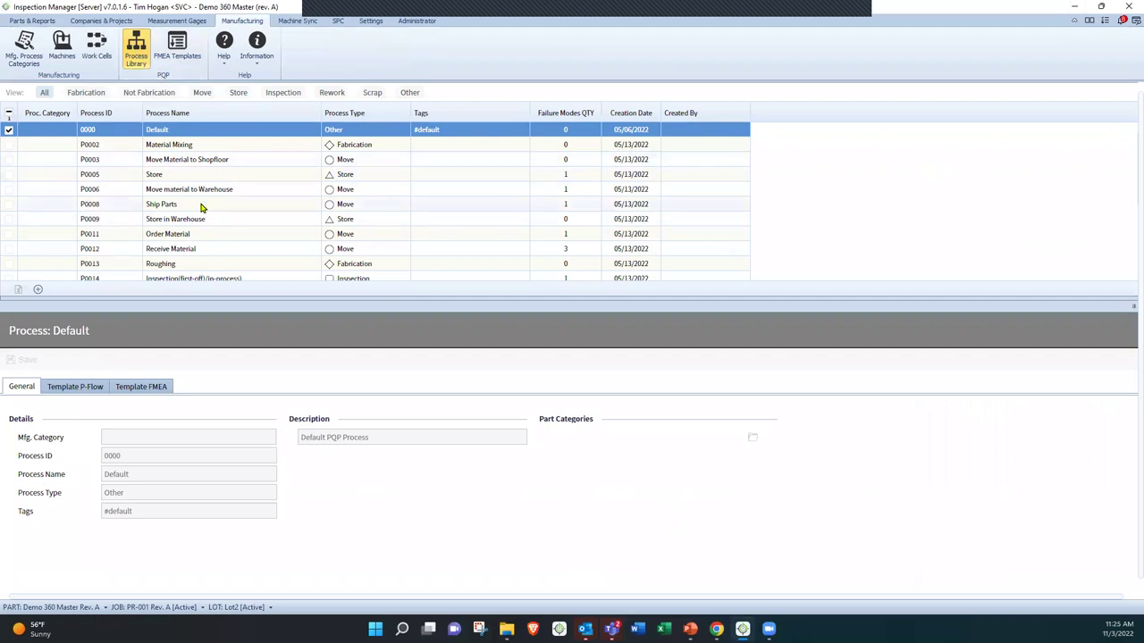
{"action": "scroll", "coordinate": [203, 206], "scroll_direction": "down", "scroll_amount": 2}
{"action": "scroll", "coordinate": [201, 208], "scroll_direction": "down", "scroll_amount": 3}
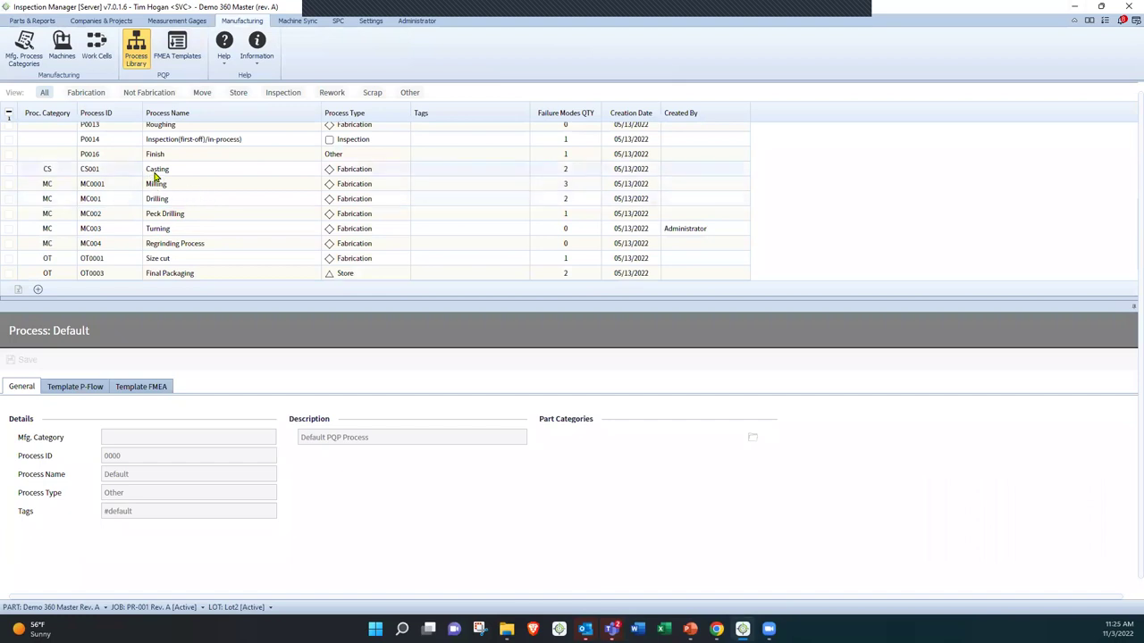
{"action": "left_click", "coordinate": [169, 172]}
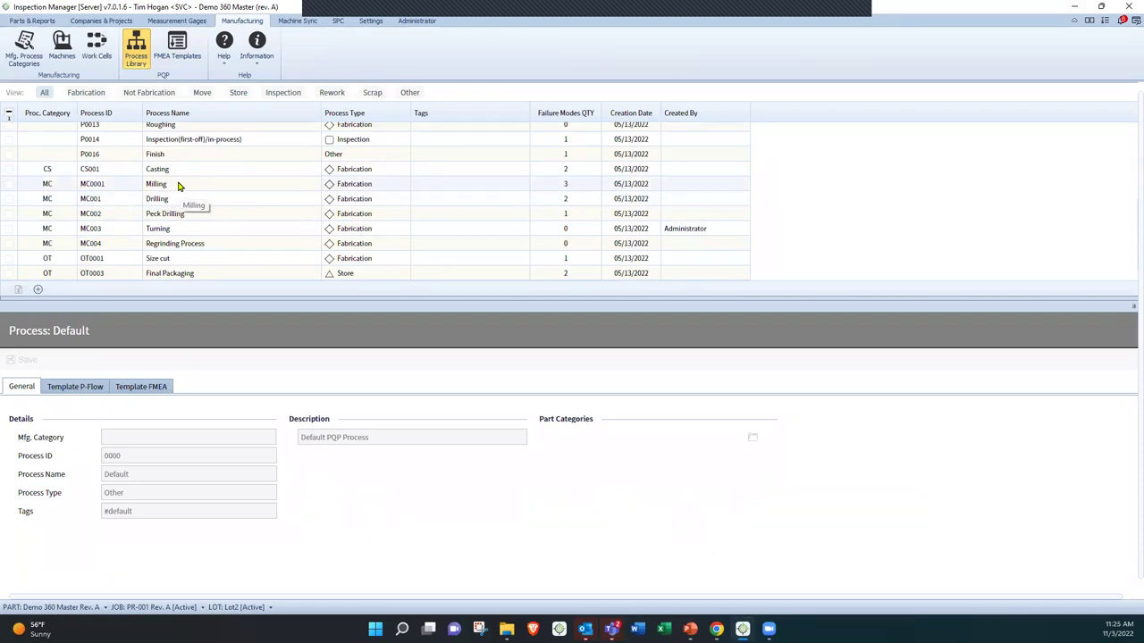
{"action": "left_click", "coordinate": [178, 186]}
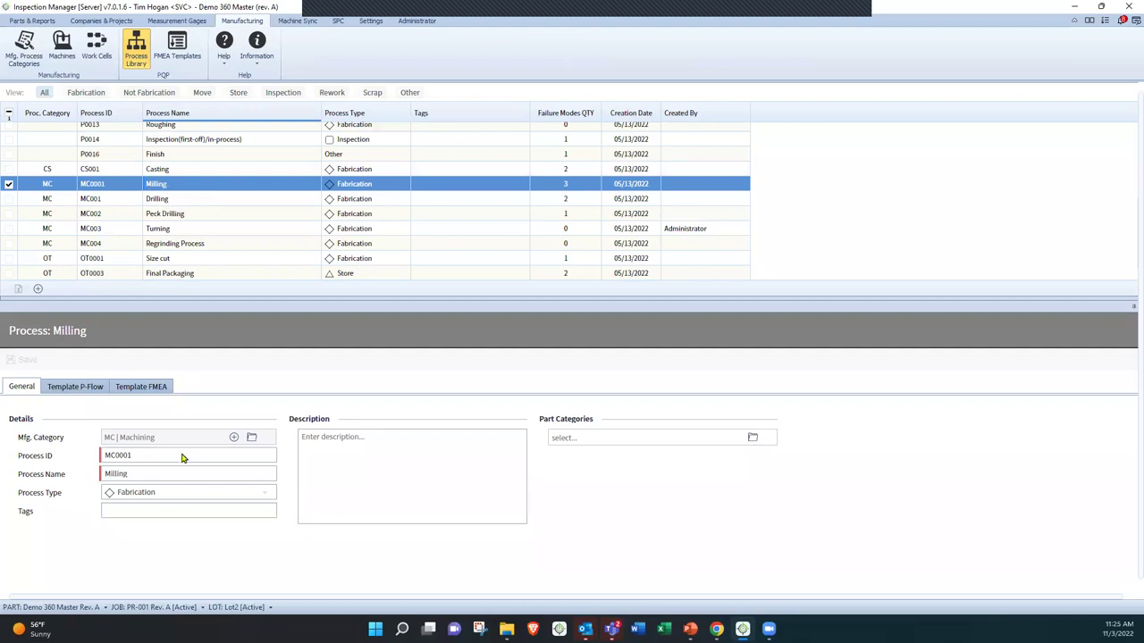
- View the available process types for Milling and close the list without changing the type
{"action": "left_click", "coordinate": [154, 497]}
{"action": "left_click", "coordinate": [180, 495]}
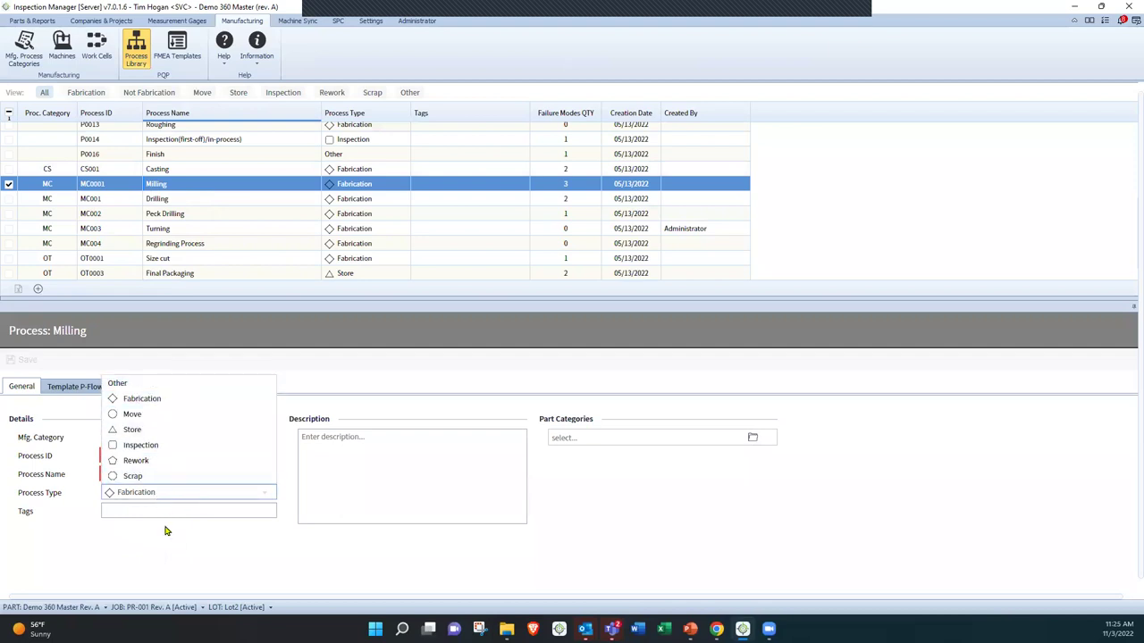
{"action": "left_click", "coordinate": [166, 530]}
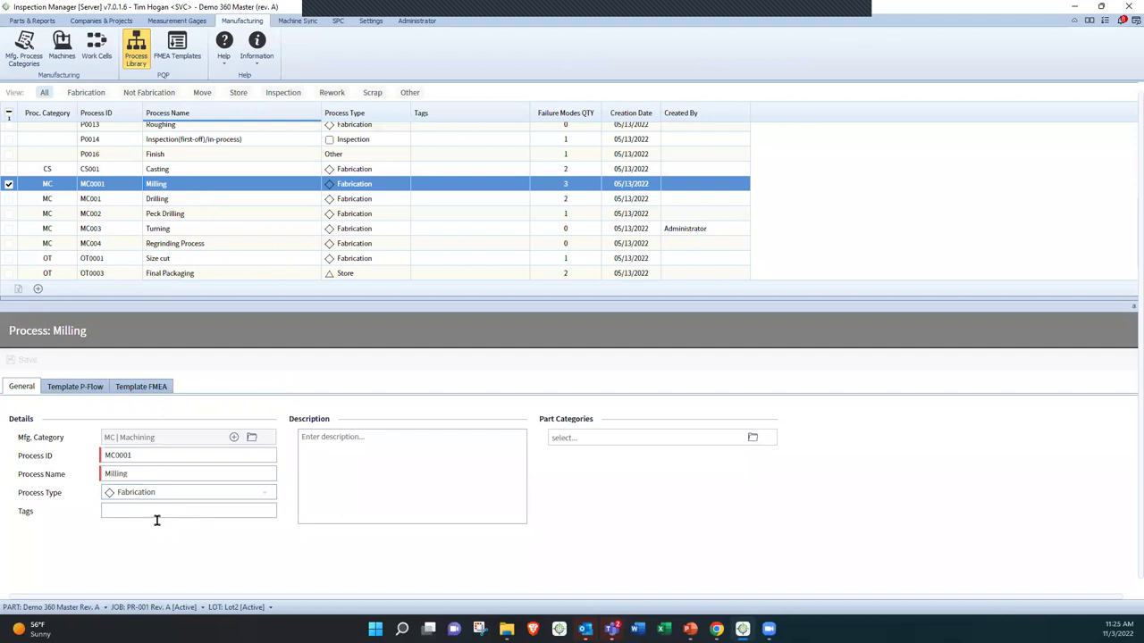
- In Milling's template FMEA, set the occurrence of the "Tool life management" cause to 3 and narrow the Part Category column
{"action": "left_click", "coordinate": [142, 391]}
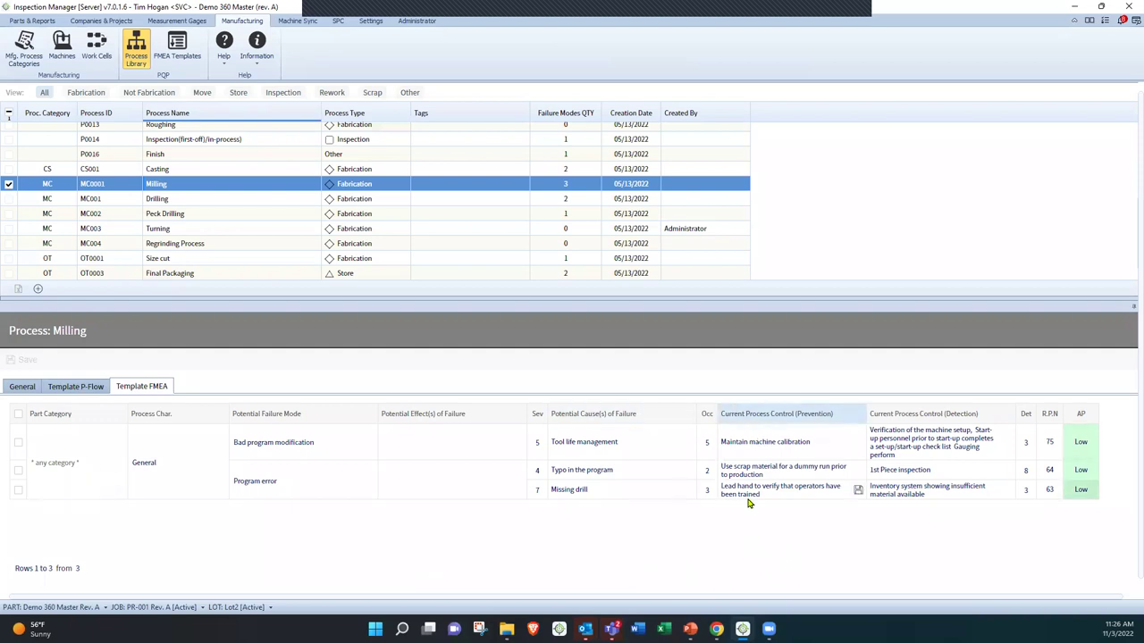
{"action": "left_click", "coordinate": [707, 446]}
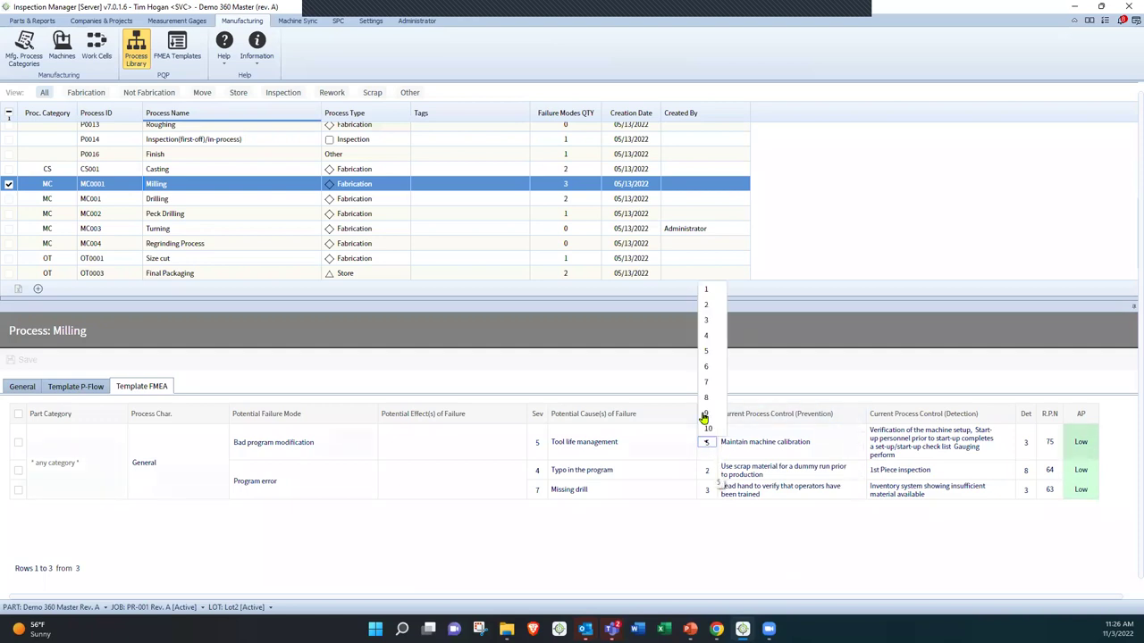
{"action": "left_click", "coordinate": [711, 320]}
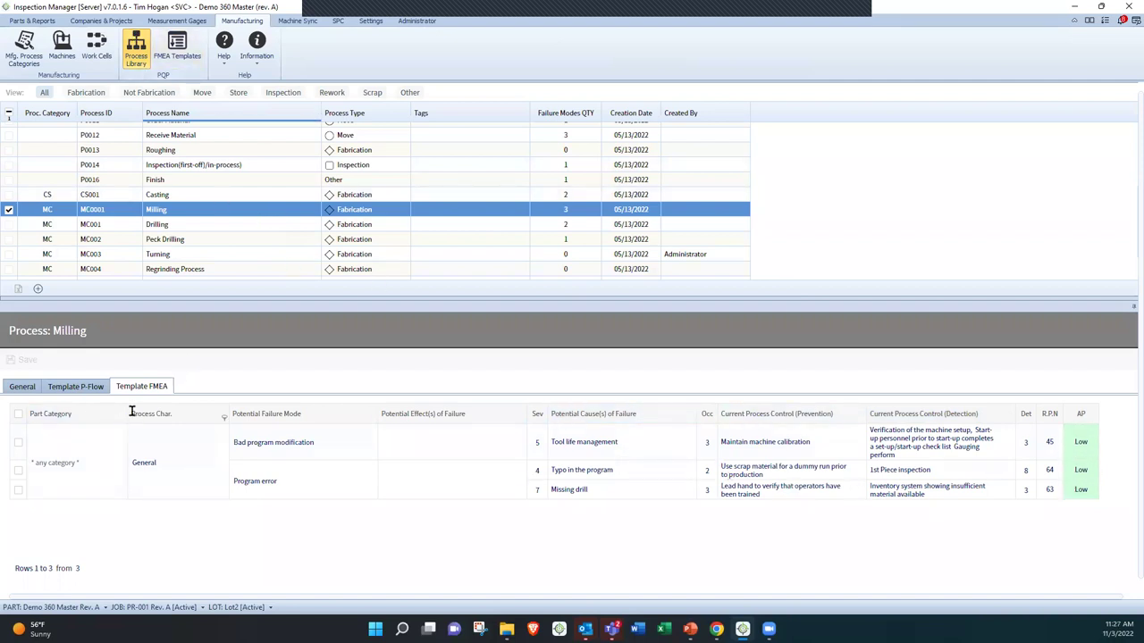
{"action": "left_click_drag", "start_coordinate": [129, 413], "coordinate": [91, 411]}
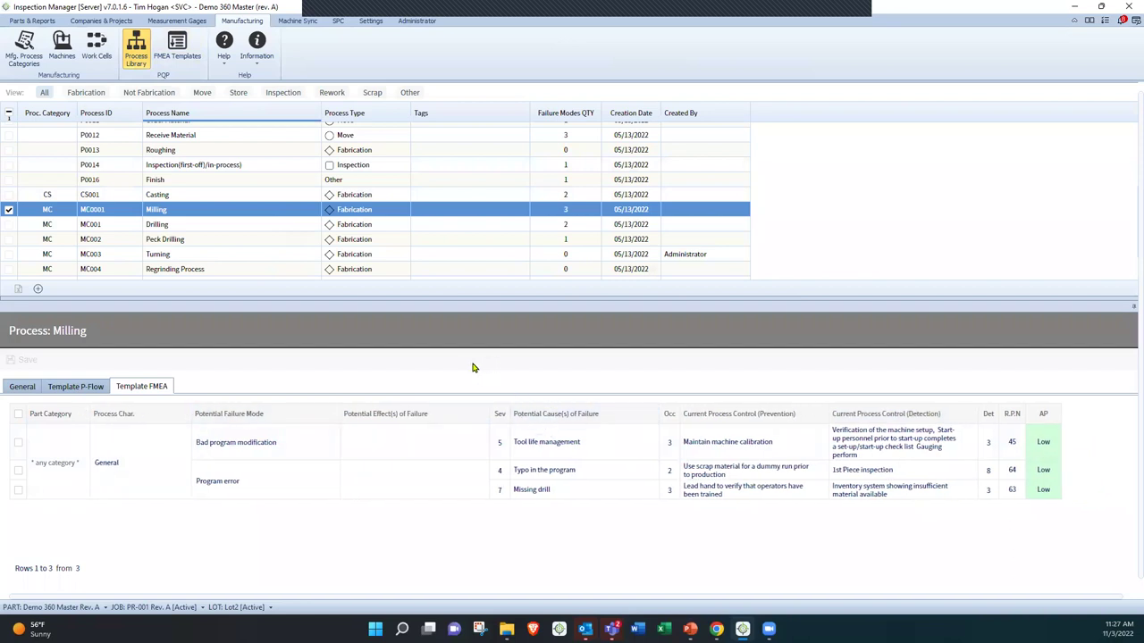
- Open the FMEA Templates and examine the failure modes of all processes, including their detection, R.P.N and AP columns
{"action": "left_click", "coordinate": [176, 55]}
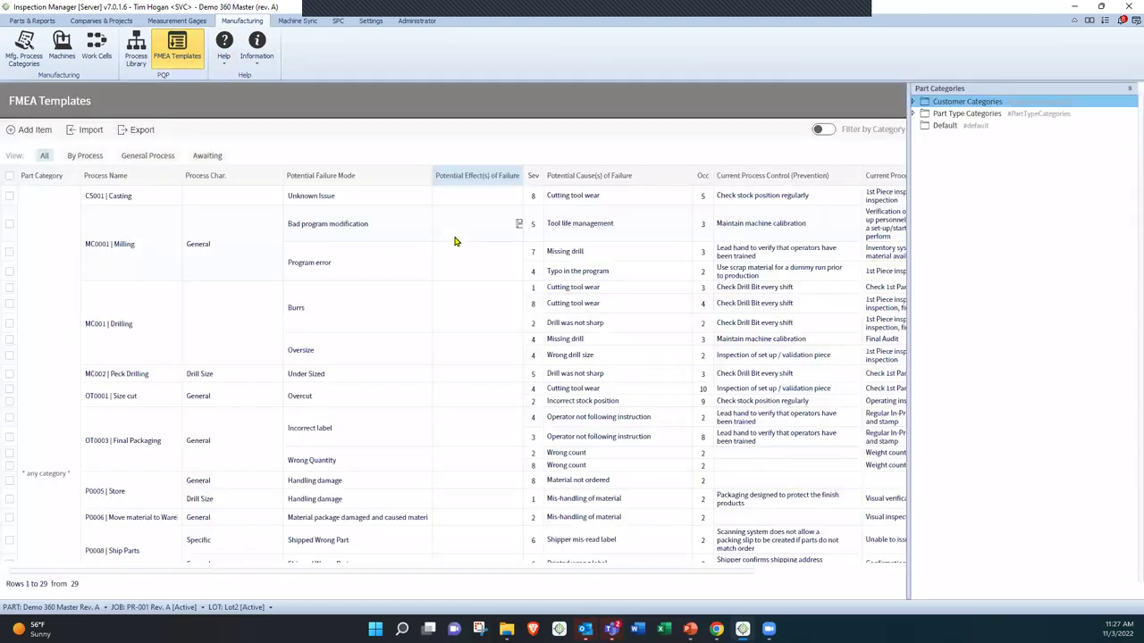
{"action": "scroll", "coordinate": [153, 235], "scroll_direction": "down", "scroll_amount": 5}
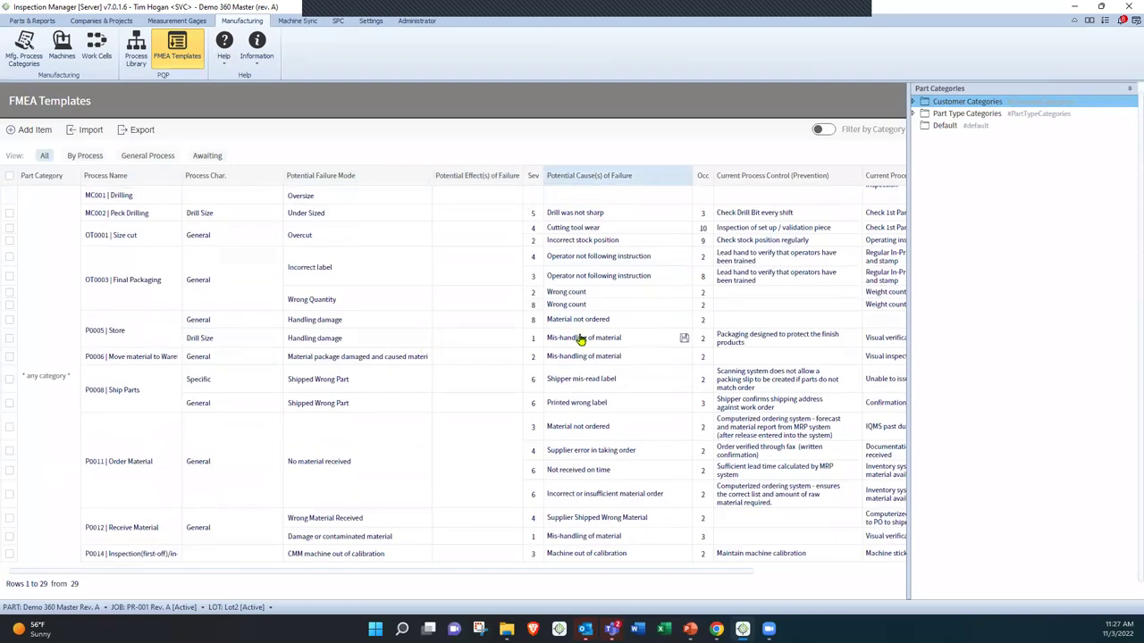
{"action": "scroll", "coordinate": [585, 350], "scroll_direction": "up", "scroll_amount": 4}
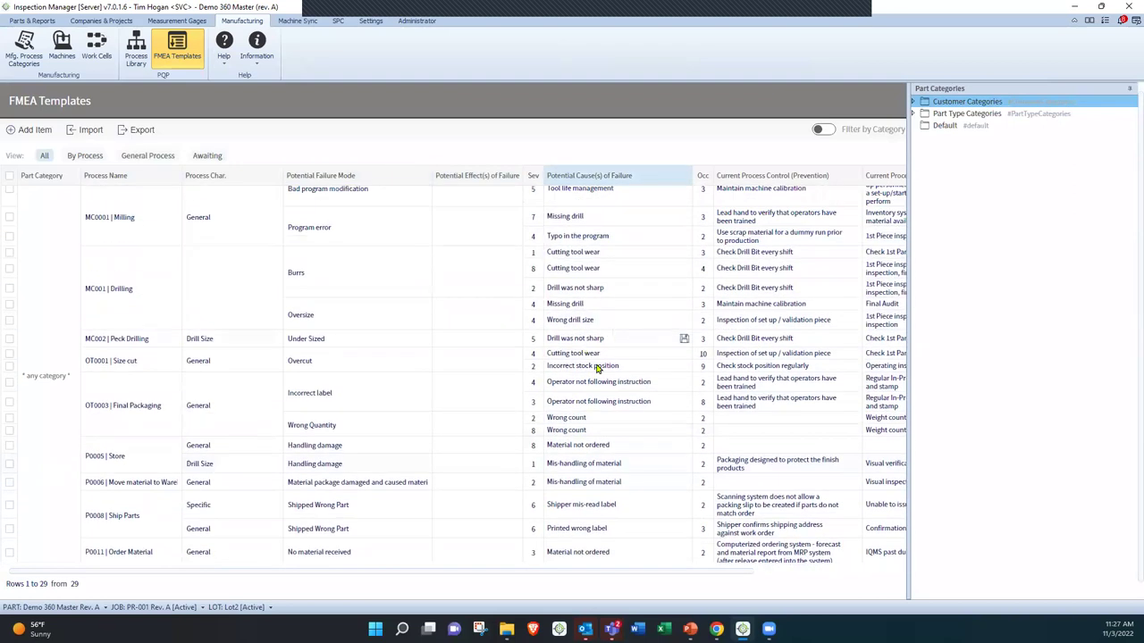
{"action": "left_click_drag", "start_coordinate": [546, 579], "coordinate": [753, 587]}
{"action": "scroll", "coordinate": [744, 435], "scroll_direction": "up", "scroll_amount": 1}
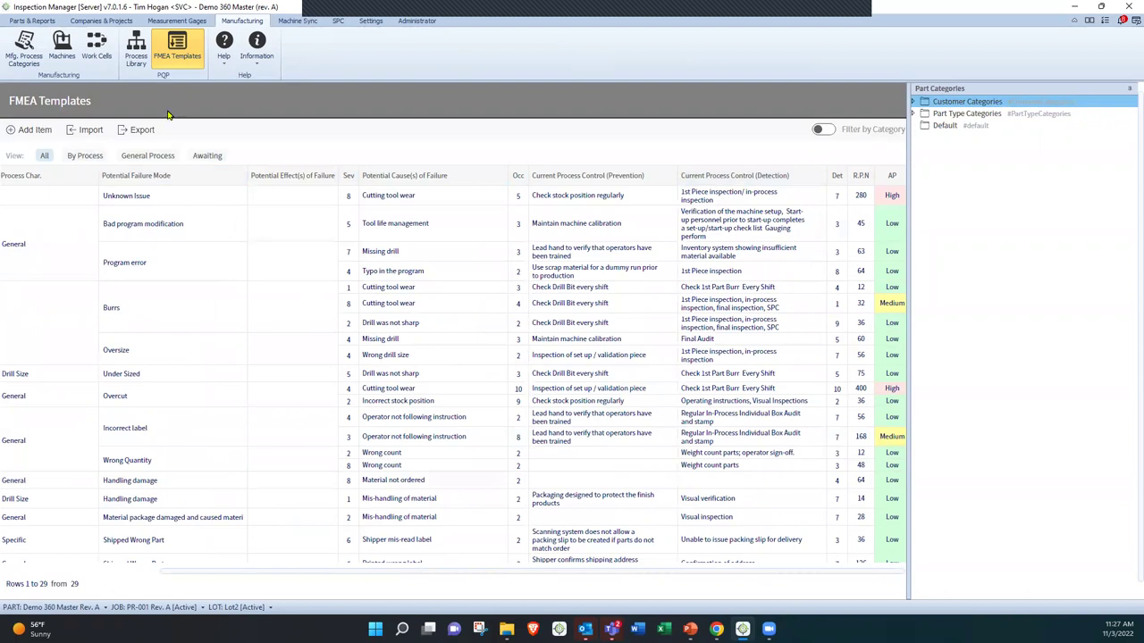
- Return to the part's PQP records, open the Process Flow document and examine its list of processes
{"action": "left_click", "coordinate": [32, 20]}
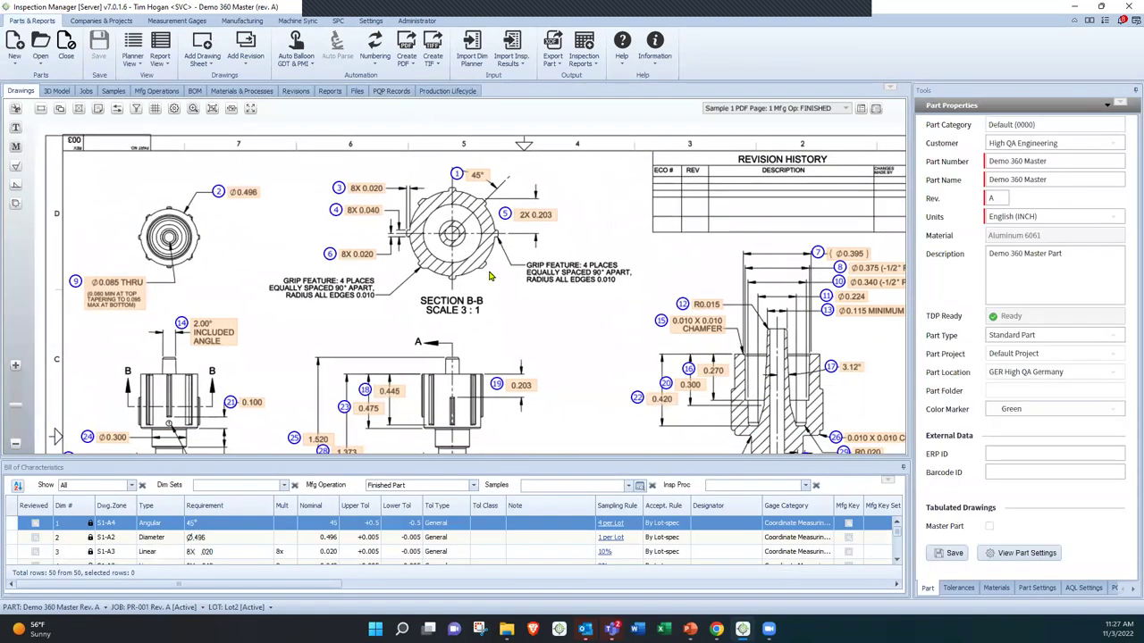
{"action": "scroll", "coordinate": [489, 278], "scroll_direction": "down", "scroll_amount": 1}
{"action": "left_click_drag", "start_coordinate": [504, 268], "coordinate": [439, 193]}
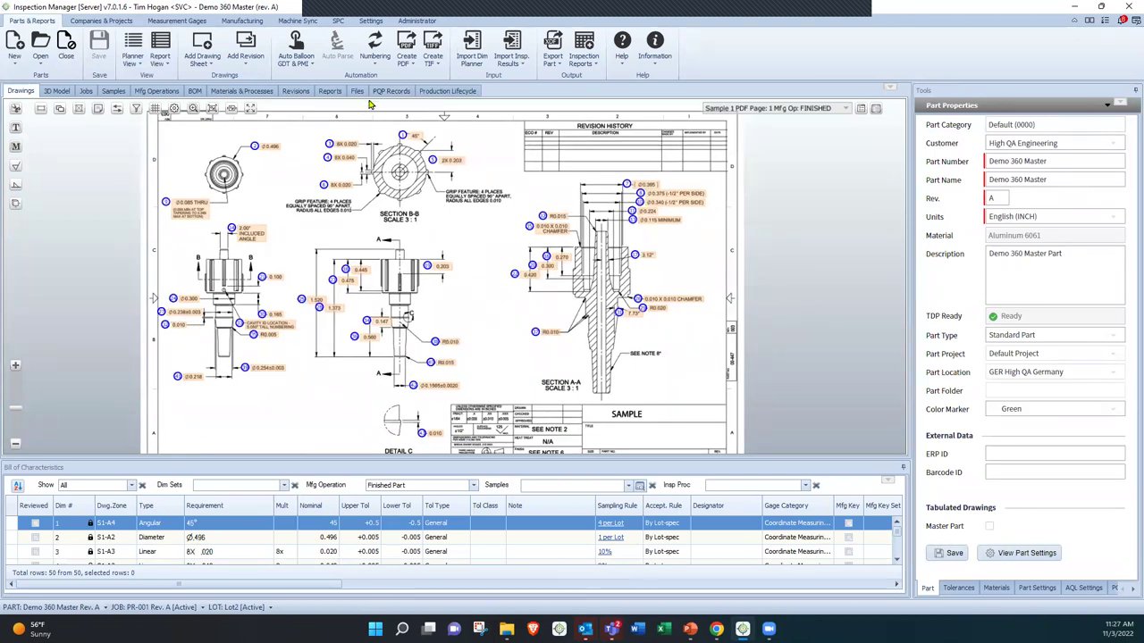
{"action": "left_click", "coordinate": [384, 92]}
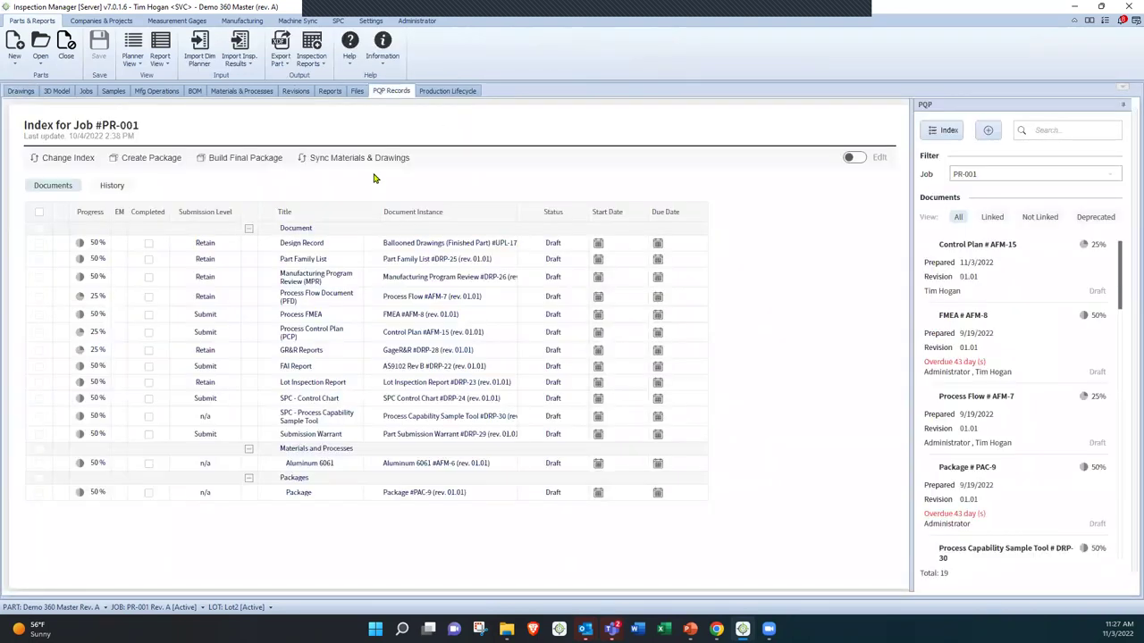
{"action": "left_click", "coordinate": [396, 298]}
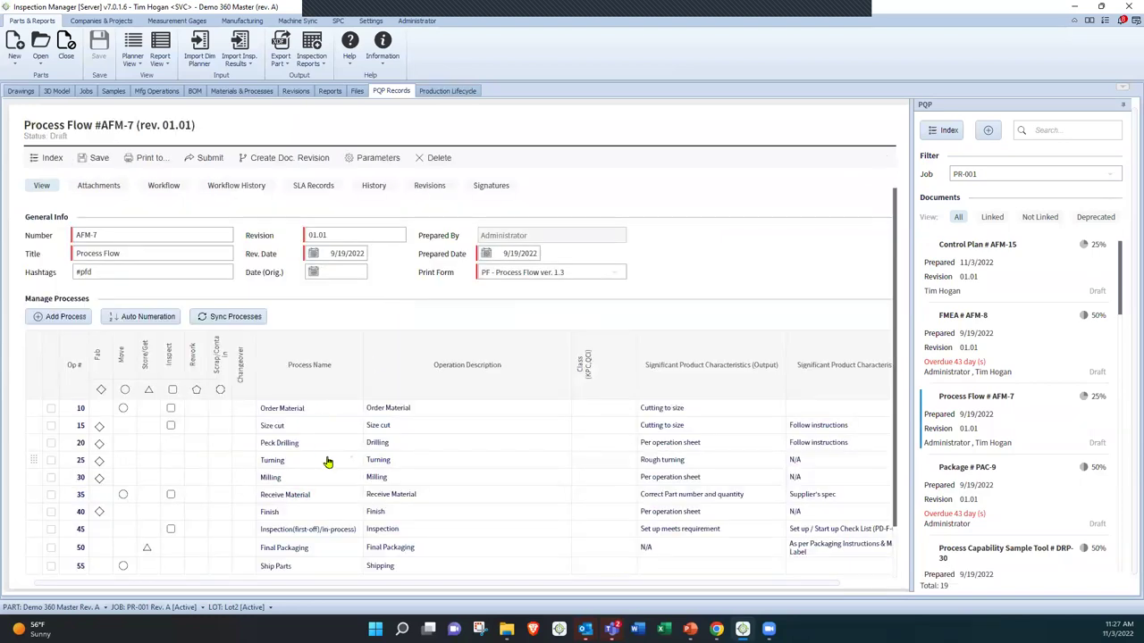
{"action": "scroll", "coordinate": [328, 462], "scroll_direction": "down", "scroll_amount": 1}
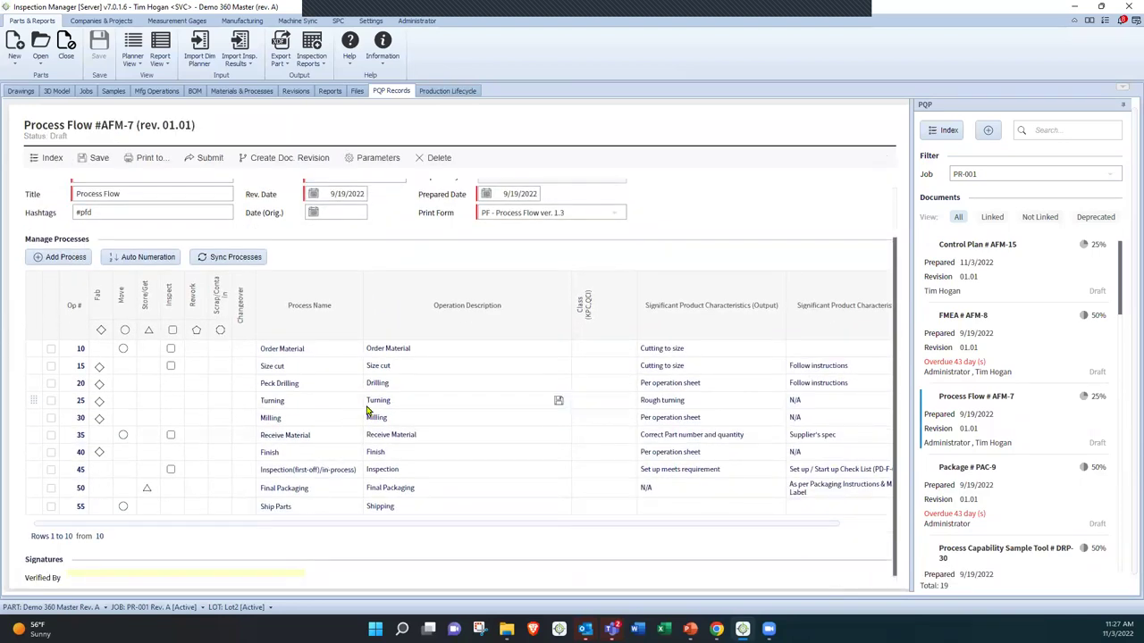
- Leave the process flow for the part's manufacturing operations and widen their list to view the linked process IDs
{"action": "left_click", "coordinate": [234, 262]}
{"action": "left_click", "coordinate": [156, 90]}
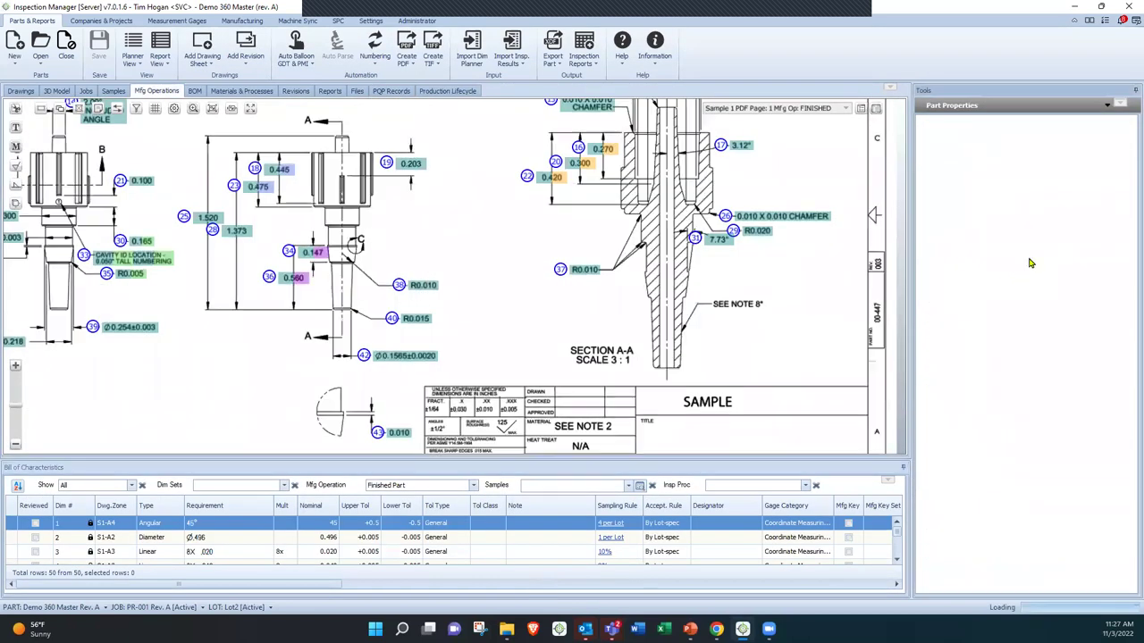
{"action": "left_click_drag", "start_coordinate": [915, 265], "coordinate": [860, 261]}
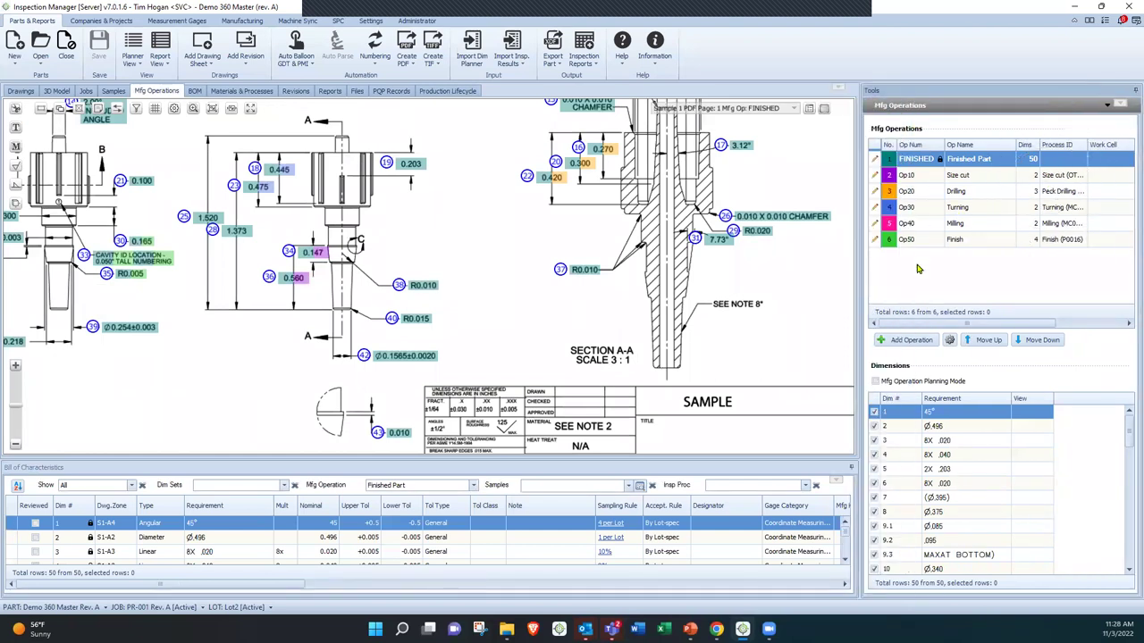
- Go back to the PQP records and reopen the Process Flow document to compare its processes with the manufacturing operations
{"action": "left_click", "coordinate": [398, 92]}
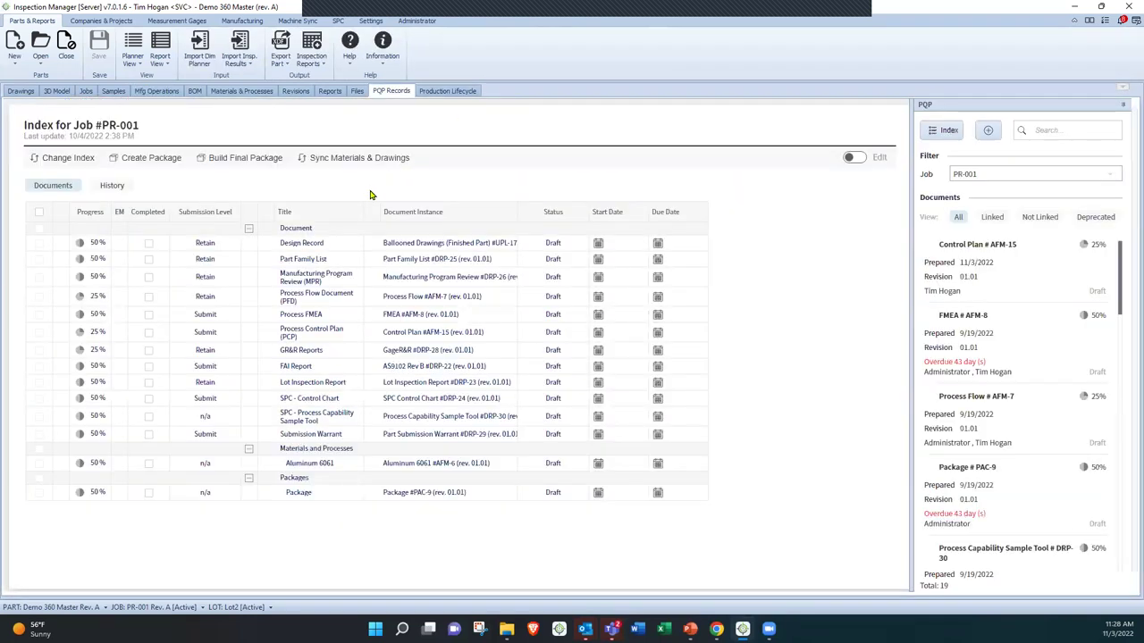
{"action": "left_click", "coordinate": [421, 309]}
{"action": "left_click", "coordinate": [421, 296]}
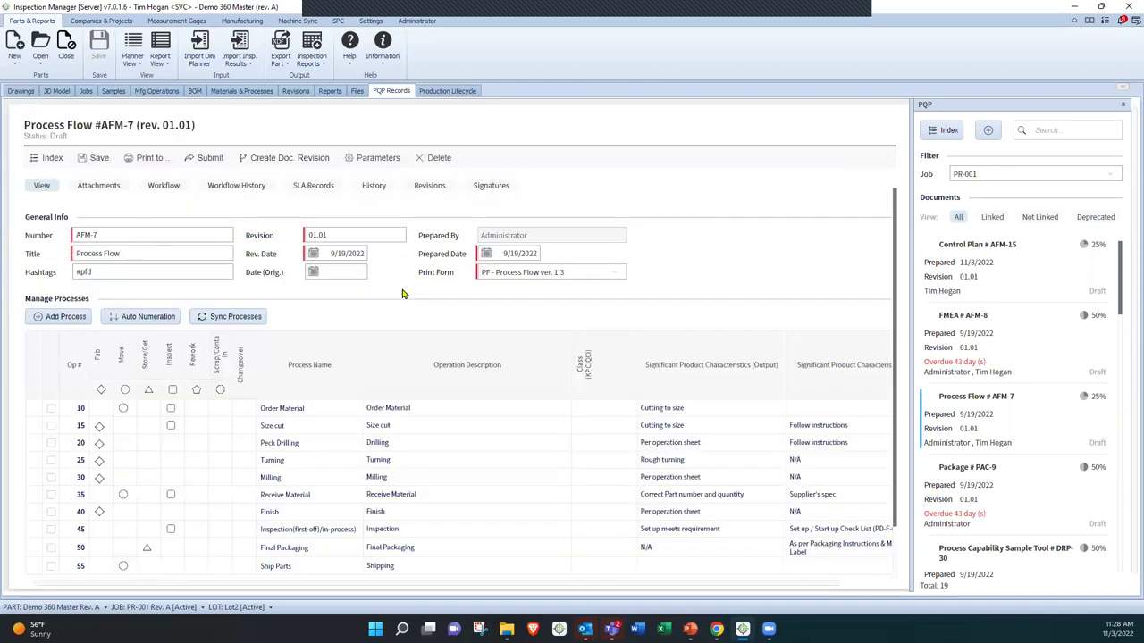
{"action": "scroll", "coordinate": [304, 357], "scroll_direction": "down", "scroll_amount": 1}
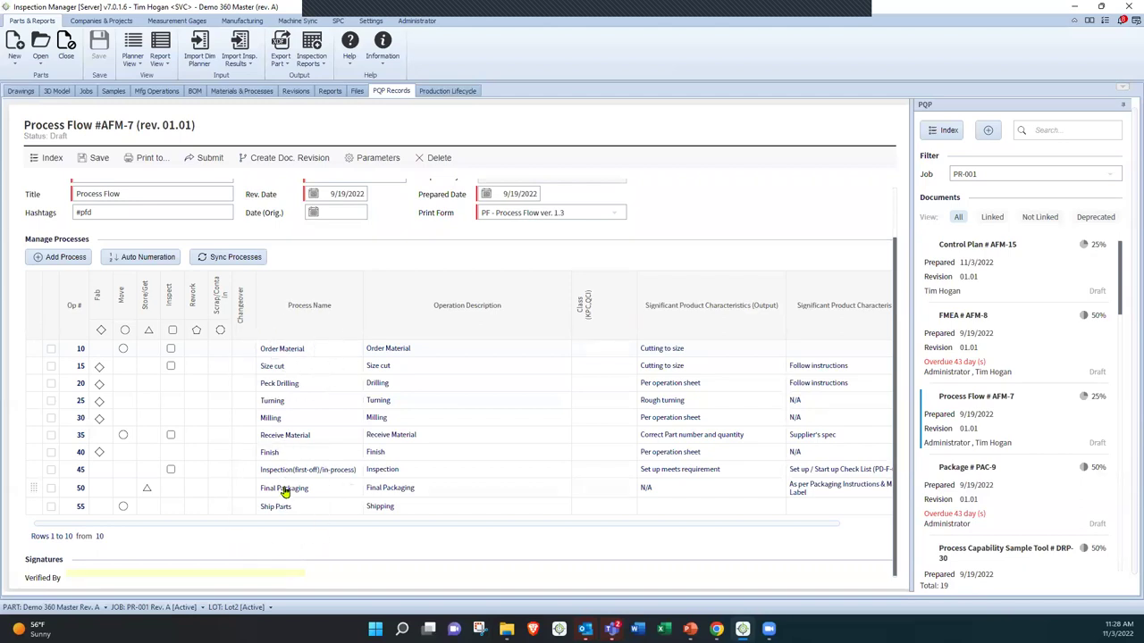
- Check the non-manufacturing processes available for adding, and delete the Ship Parts process at operation 55 from the process flow
{"action": "left_click", "coordinate": [55, 260]}
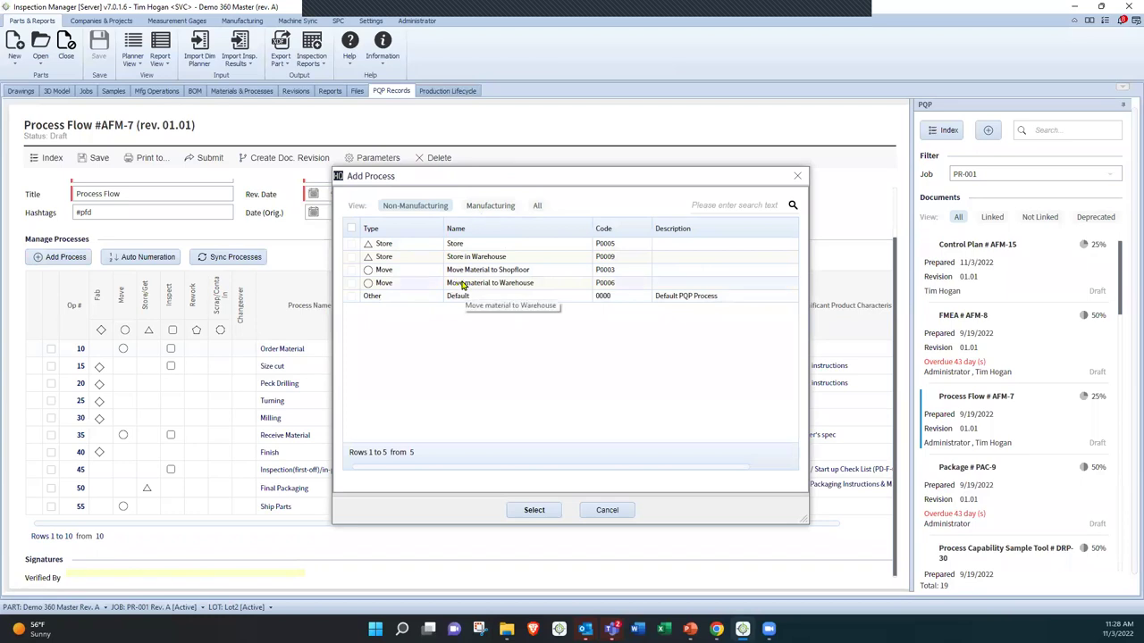
{"action": "left_click", "coordinate": [607, 510]}
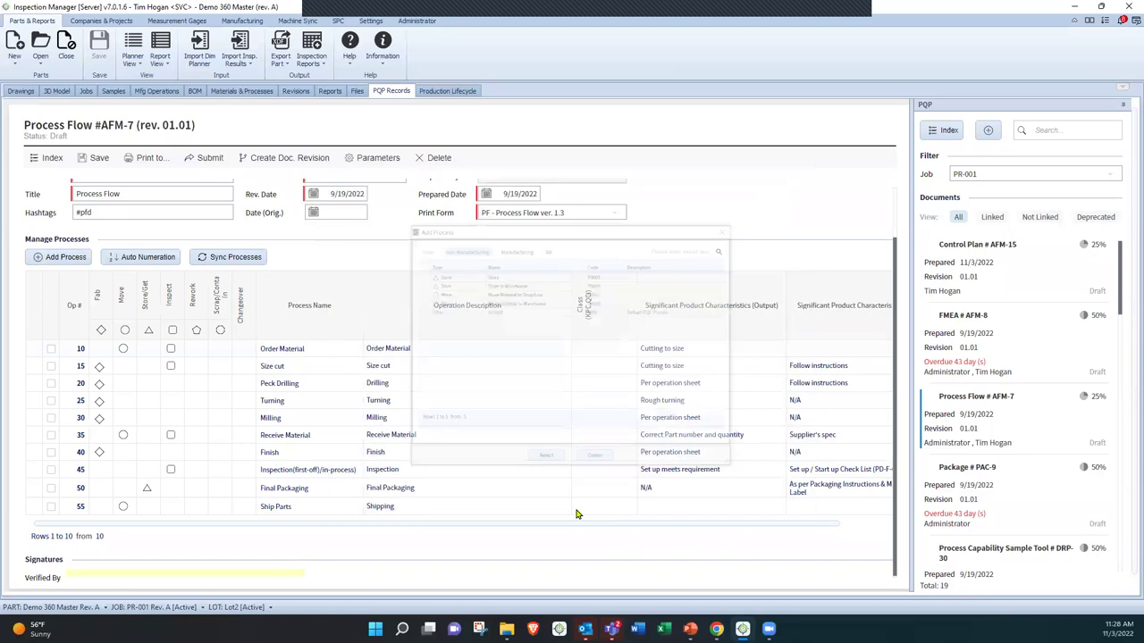
{"action": "left_click", "coordinate": [50, 506]}
{"action": "right_click", "coordinate": [68, 506]}
{"action": "left_click", "coordinate": [109, 537]}
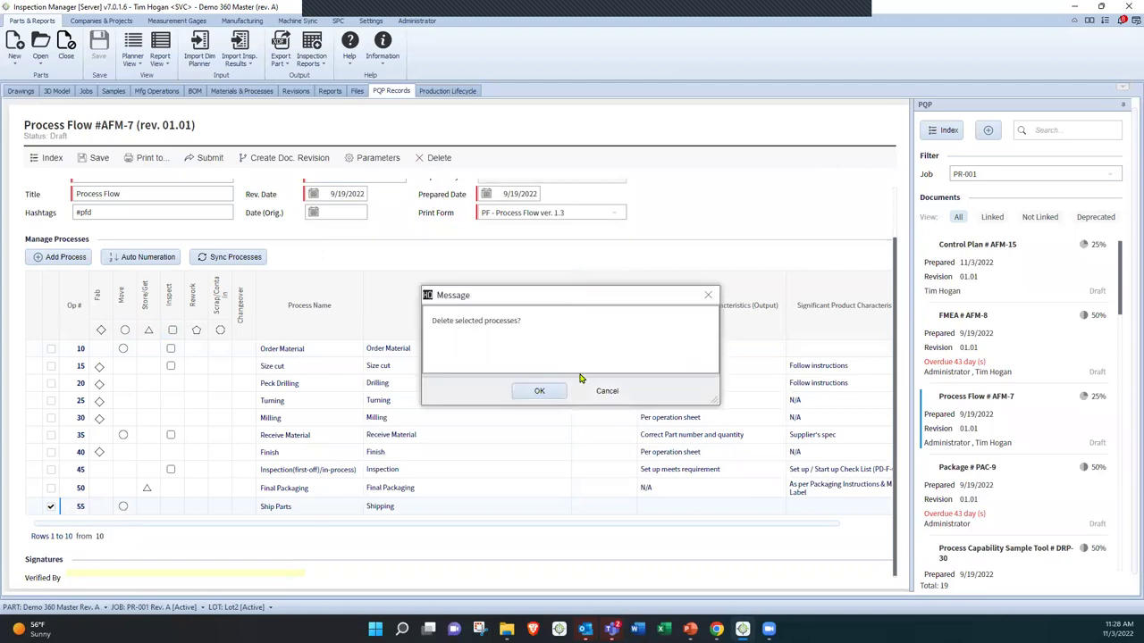
{"action": "left_click", "coordinate": [539, 390]}
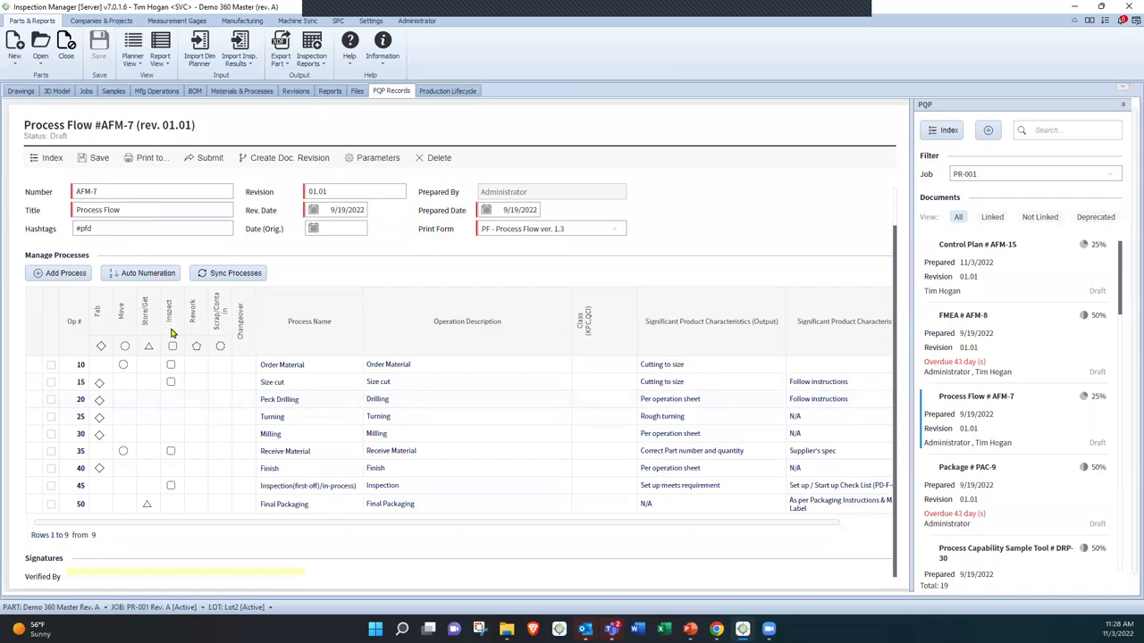
- Open the FMEA document from the PQP records, sync its processes with the changed Process Flow and apply the changes
{"action": "left_click", "coordinate": [51, 158]}
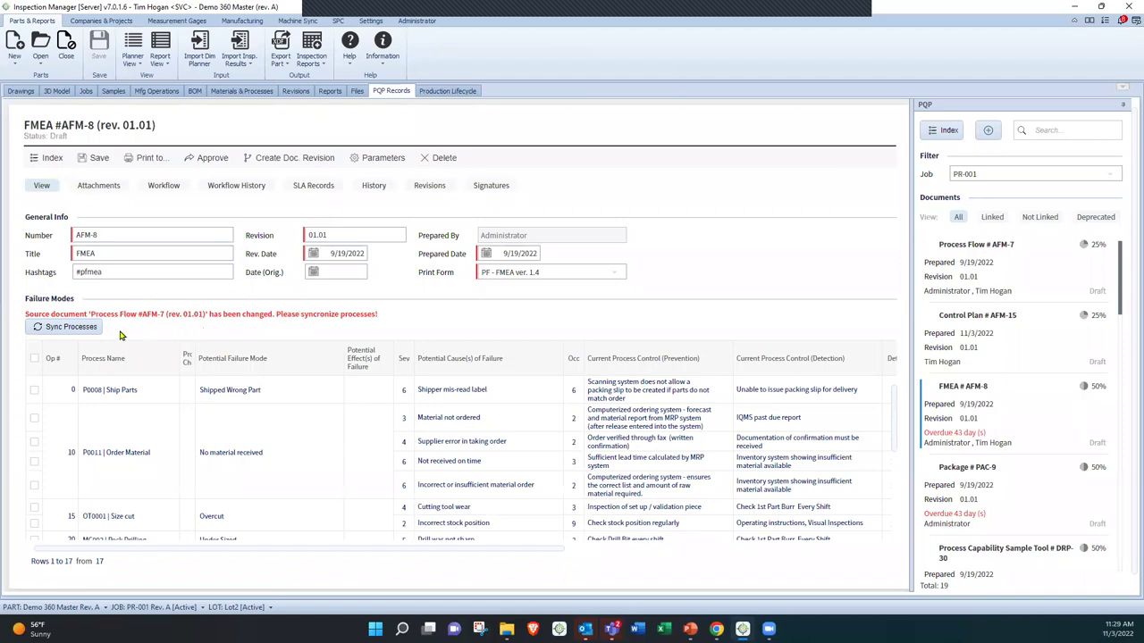
{"action": "left_click", "coordinate": [72, 327]}
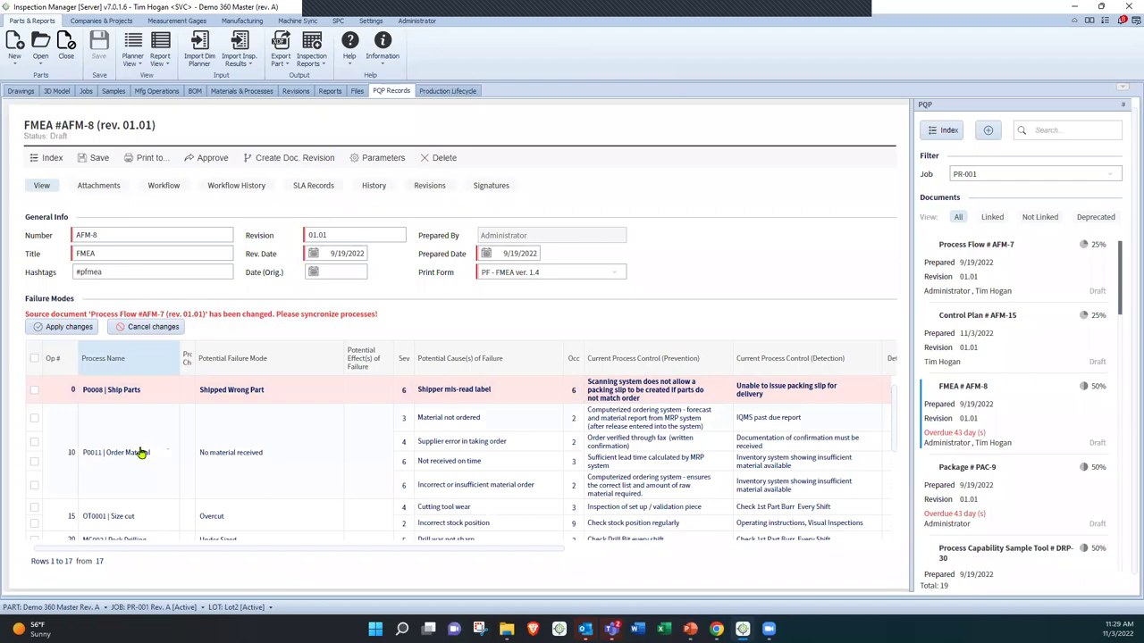
{"action": "left_click", "coordinate": [53, 328]}
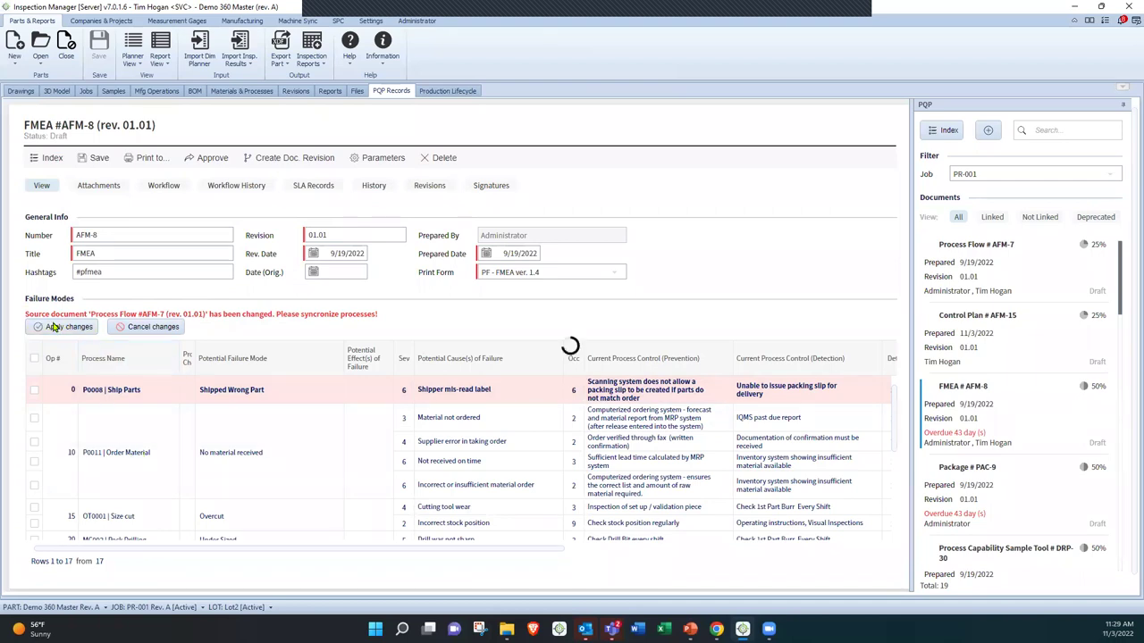
{"action": "left_click", "coordinate": [512, 409]}
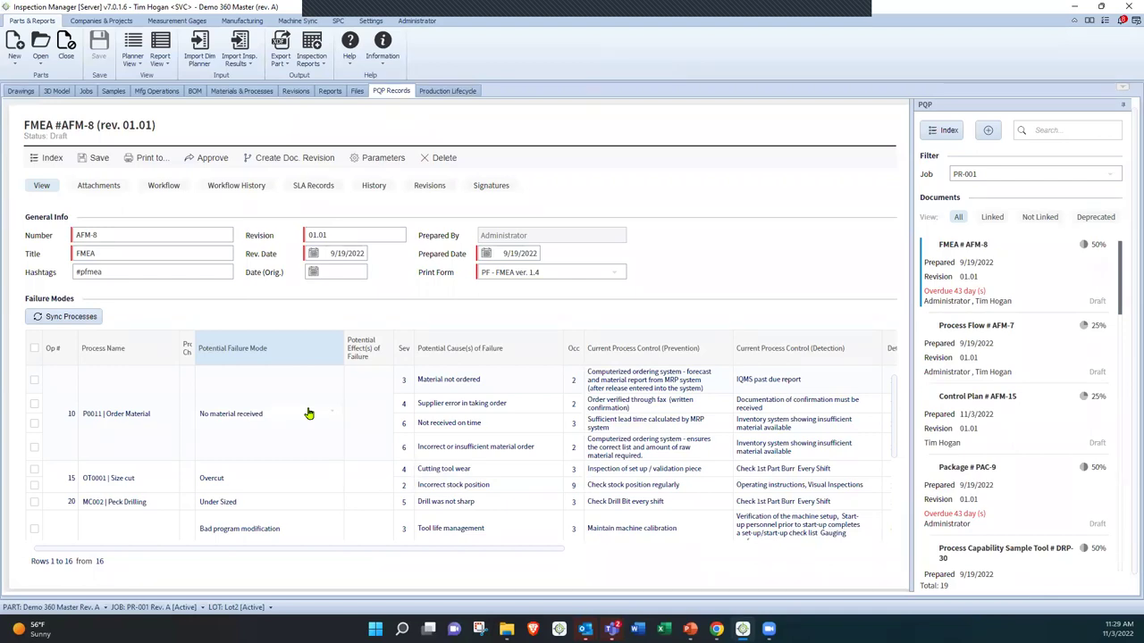
- Return to the part's drawing to view its ballooned dimensions and bill of characteristics
{"action": "left_click", "coordinate": [26, 92]}
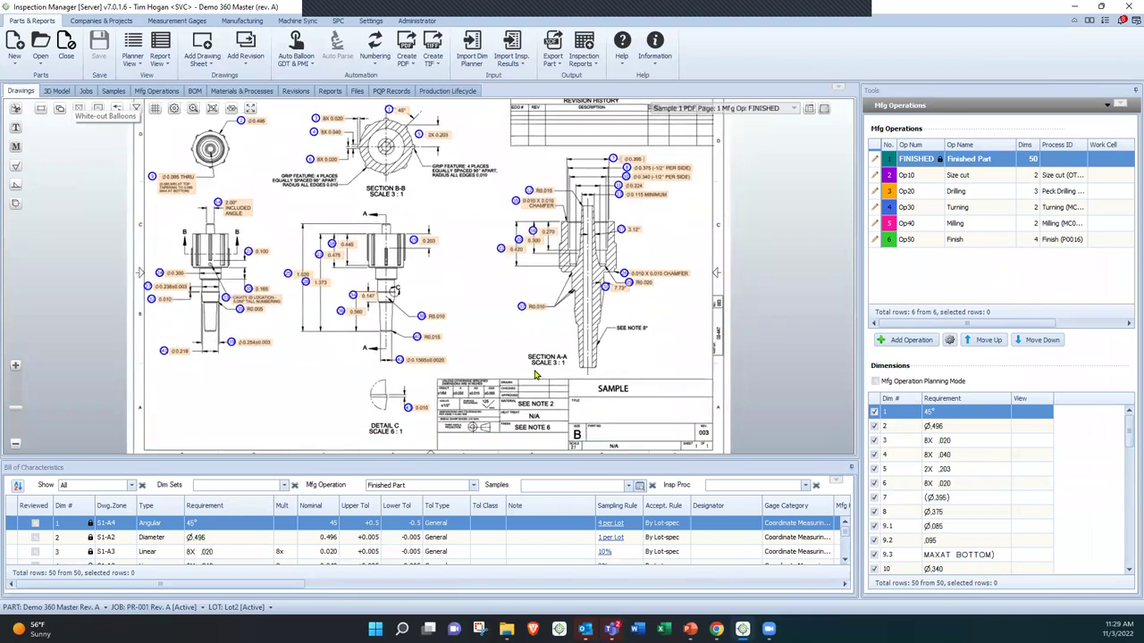
{"action": "left_click_drag", "start_coordinate": [566, 465], "coordinate": [600, 386]}
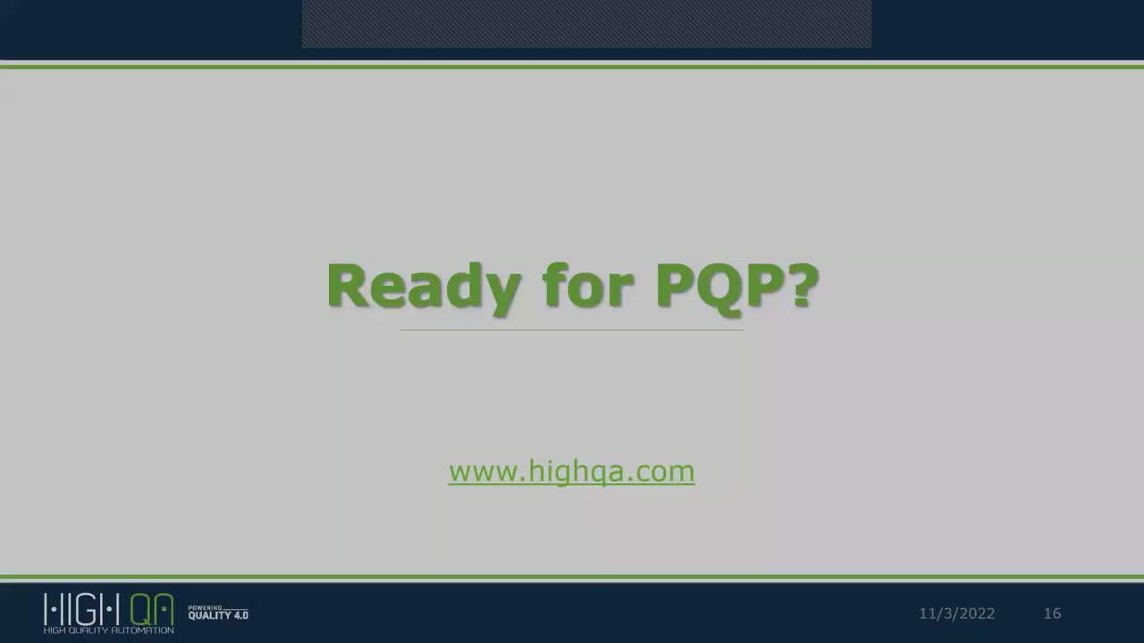
{"action": "key", "text": "Right"}
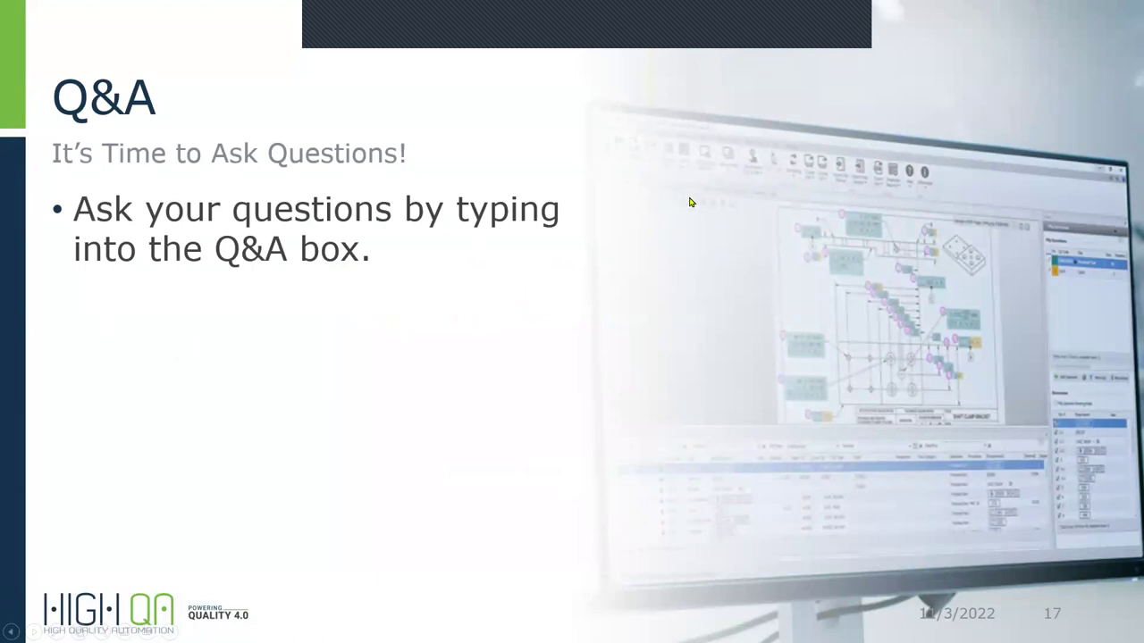
{"action": "key", "text": "Right"}
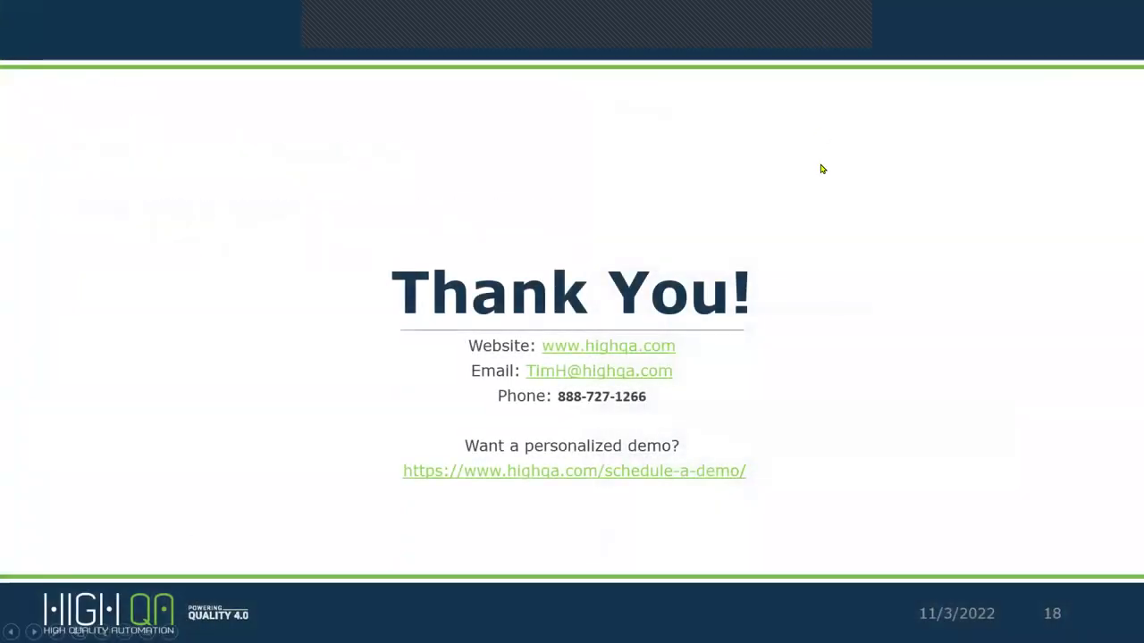
{"action": "key", "text": "Left"}
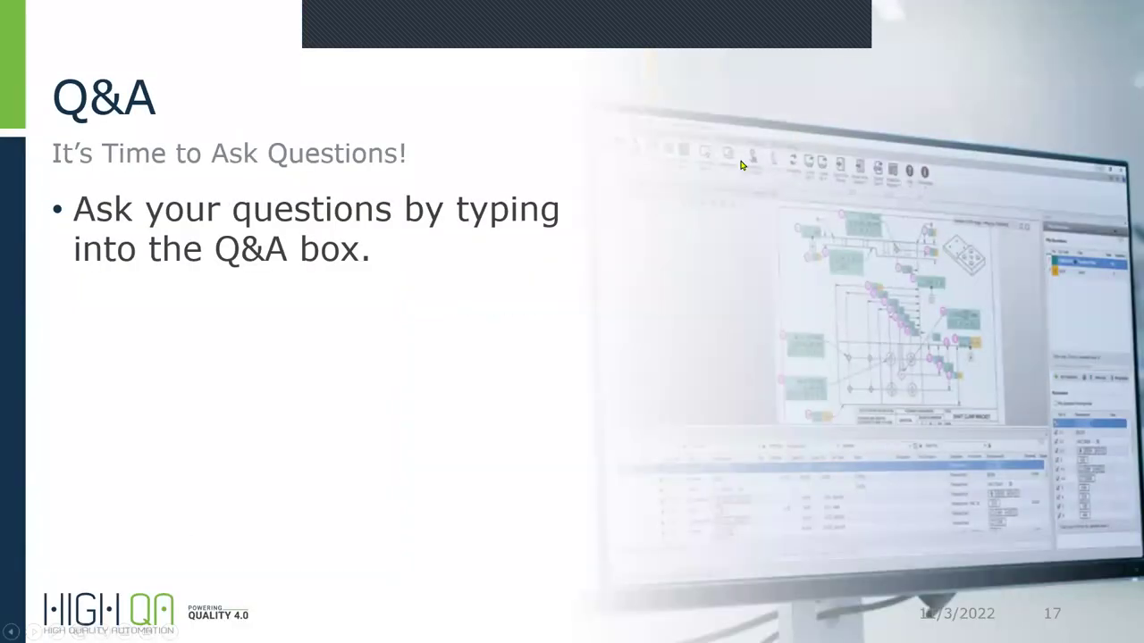